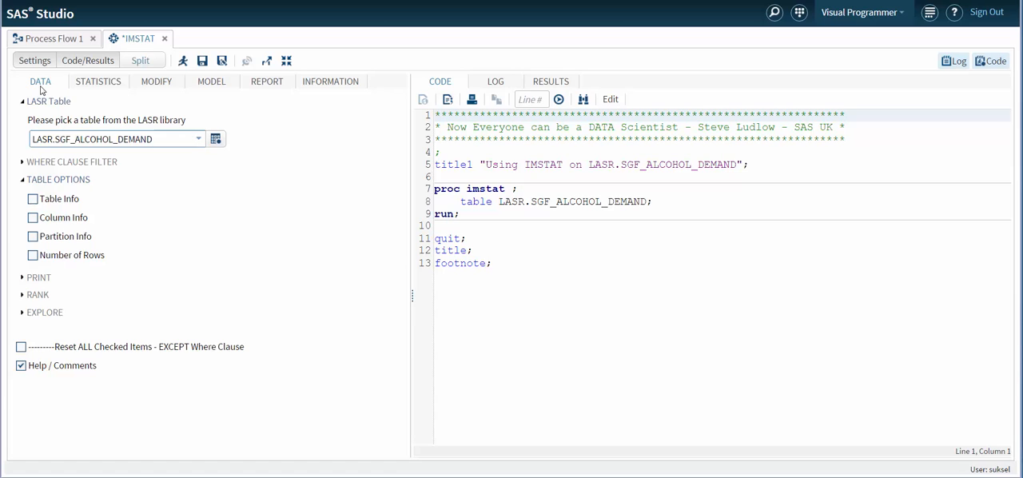
# Look through the task's Statistics, Modify, Model, Report and Information settings, and return to the Data settings.
pyautogui.click(93, 88)
pyautogui.click(154, 87)
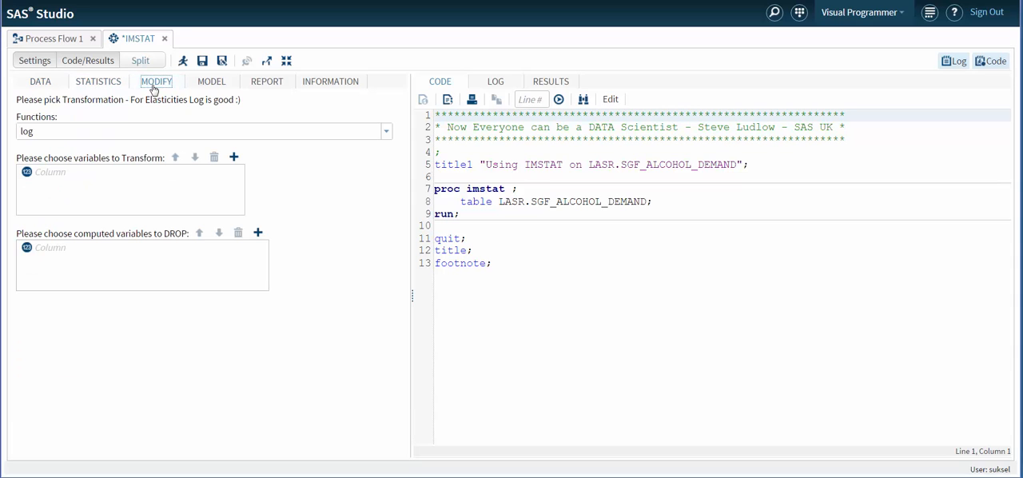
pyautogui.click(213, 87)
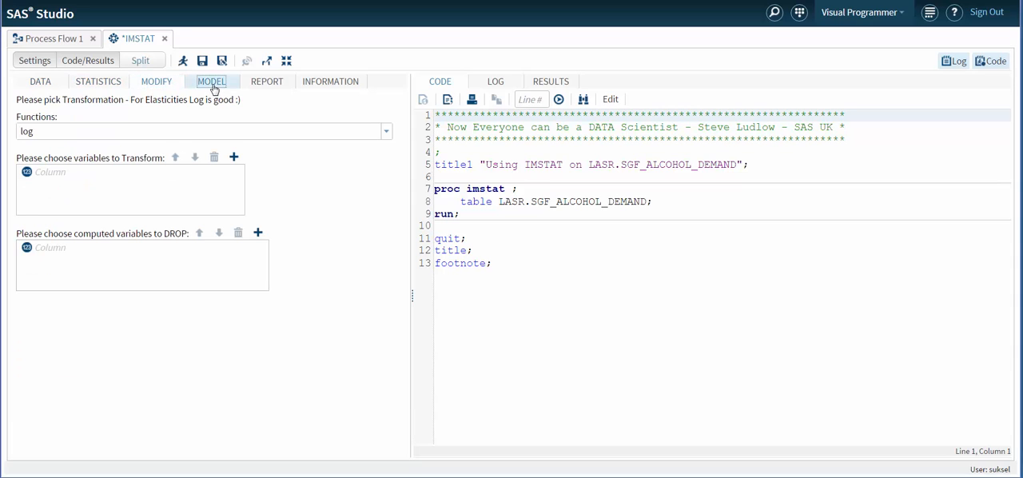
pyautogui.click(261, 86)
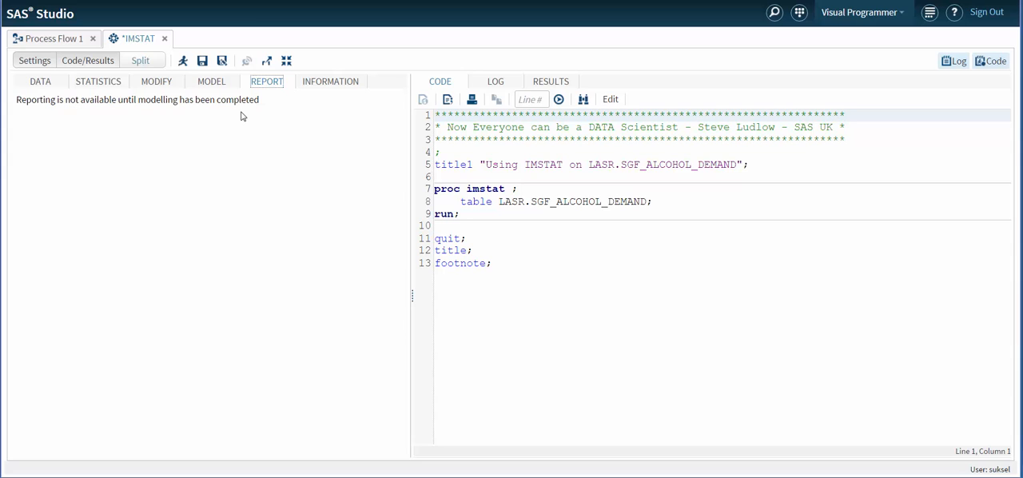
pyautogui.click(329, 86)
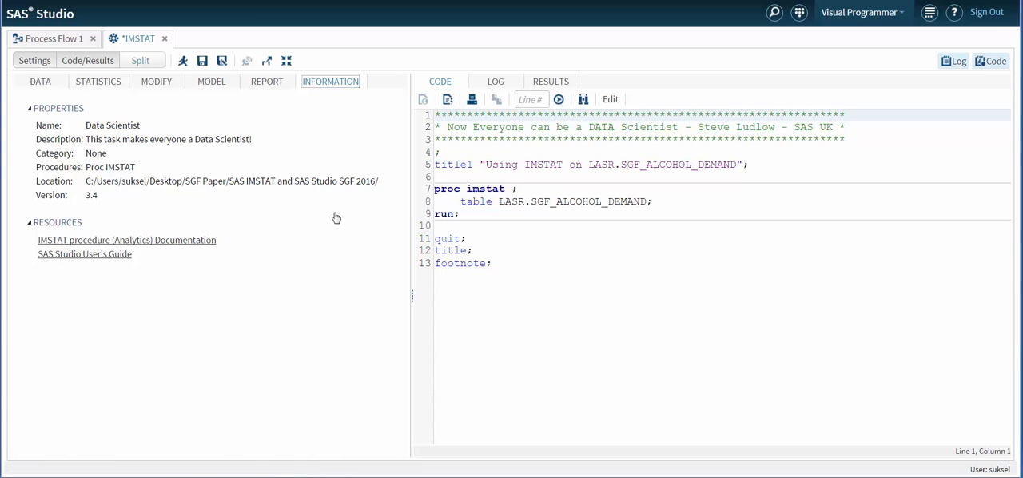
pyautogui.click(44, 89)
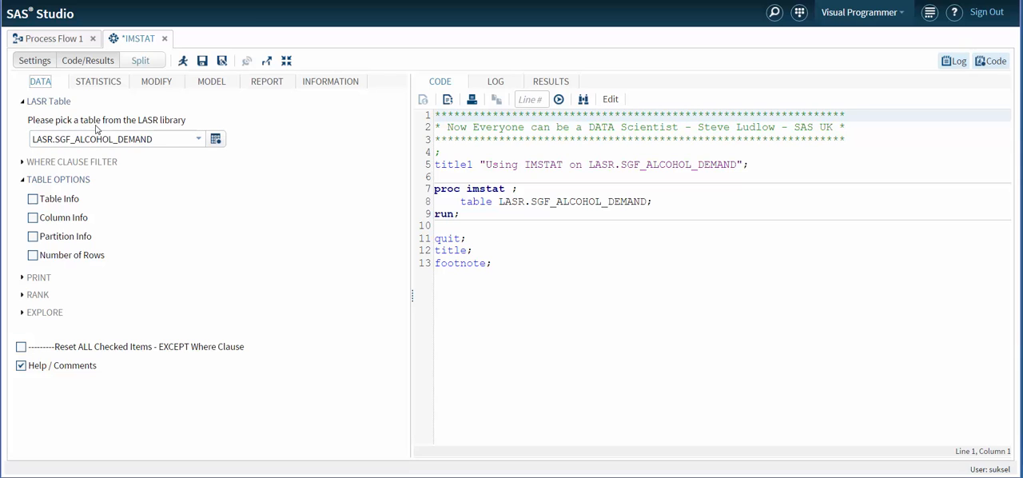
# Switch the input table to WORK.STAT_STUDIO and back to LASR.SGF_ALCOHOL_DEMAND.
pyautogui.click(199, 142)
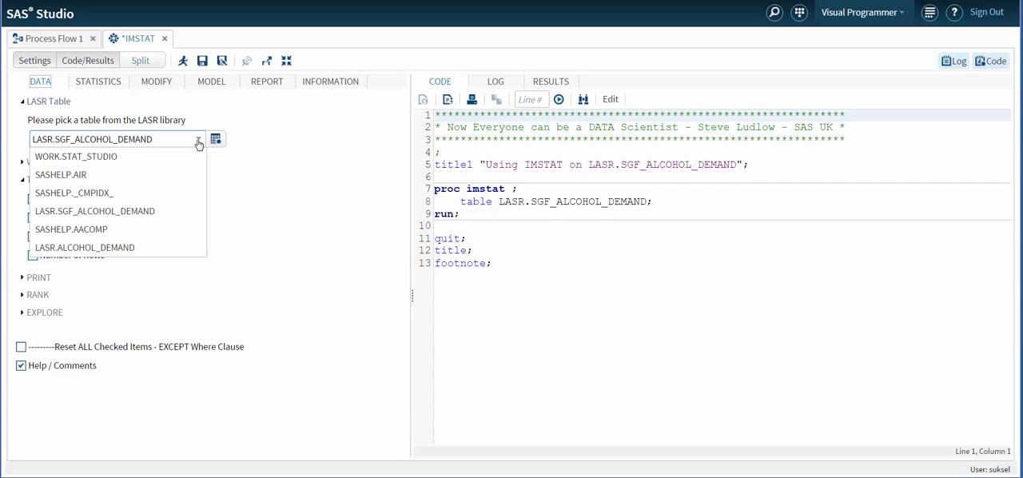
pyautogui.click(126, 158)
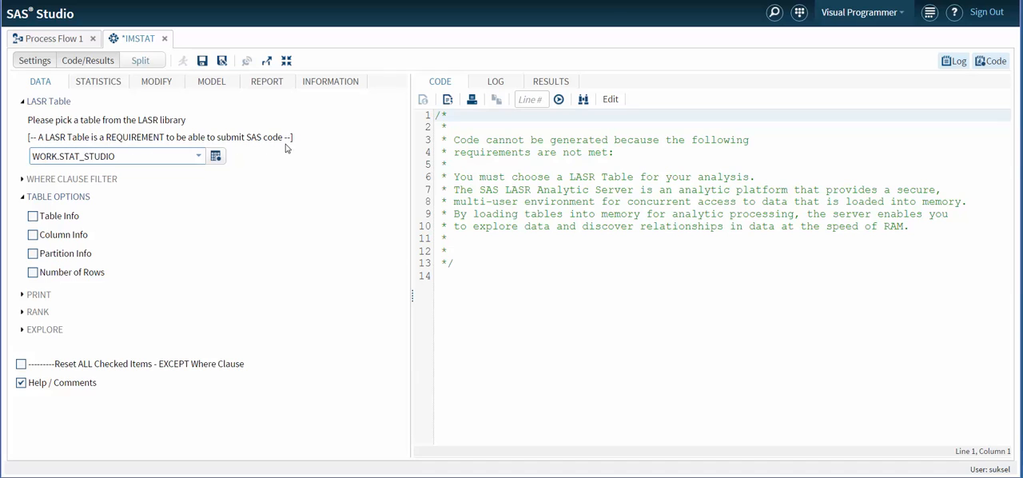
pyautogui.click(199, 157)
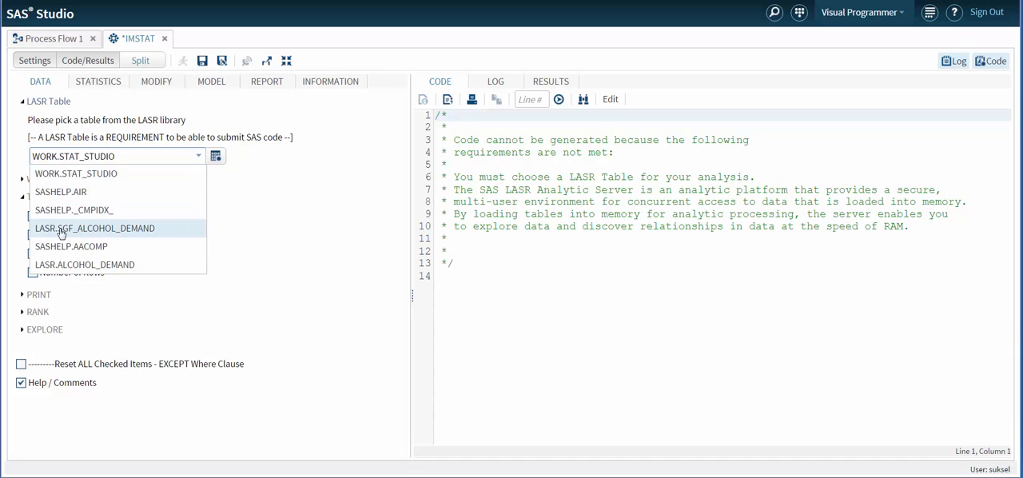
pyautogui.click(90, 233)
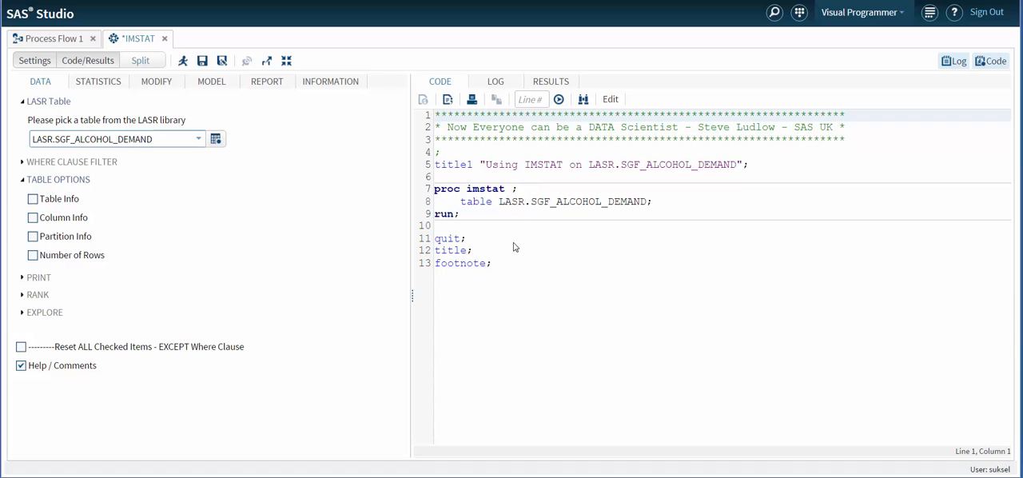
# Run the task without any table options and once more with Table Info enabled, returning to the generated code each time.
pyautogui.click(184, 64)
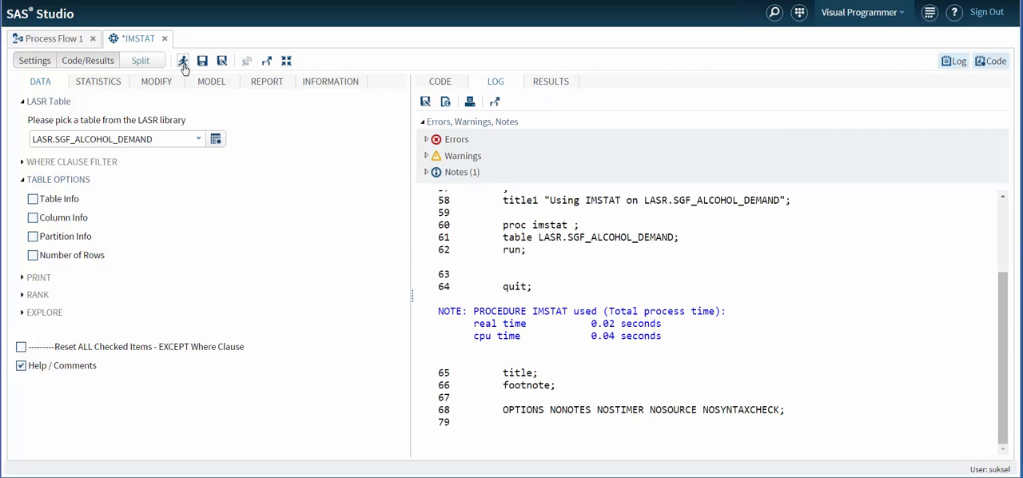
pyautogui.click(442, 83)
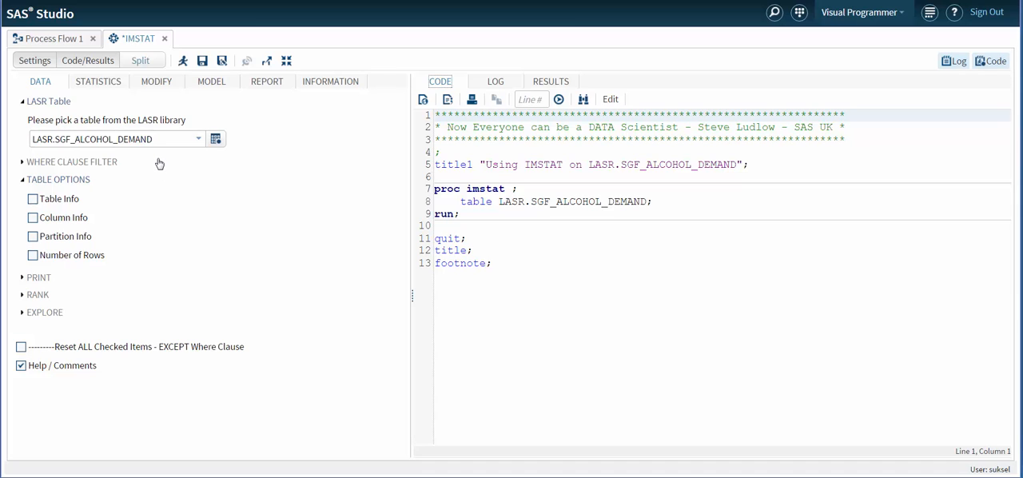
pyautogui.click(35, 200)
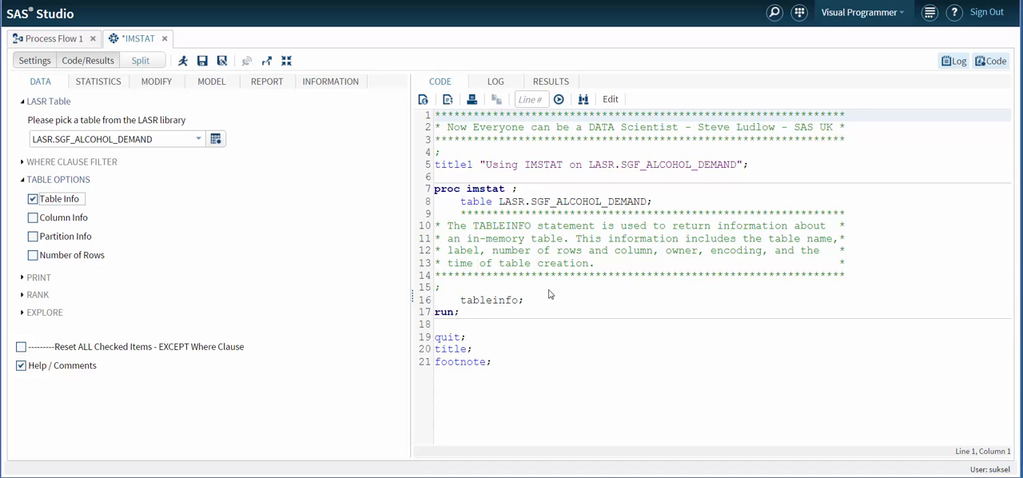
pyautogui.click(183, 61)
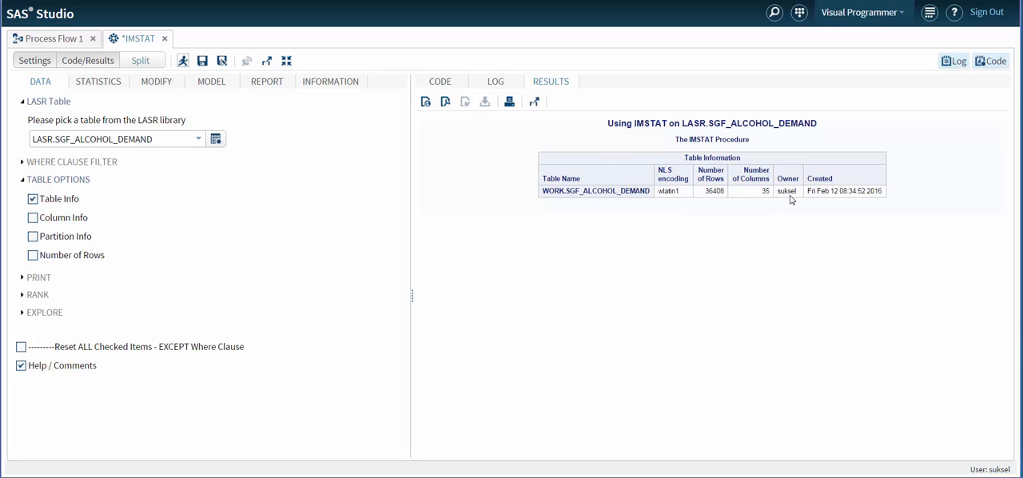
pyautogui.click(441, 83)
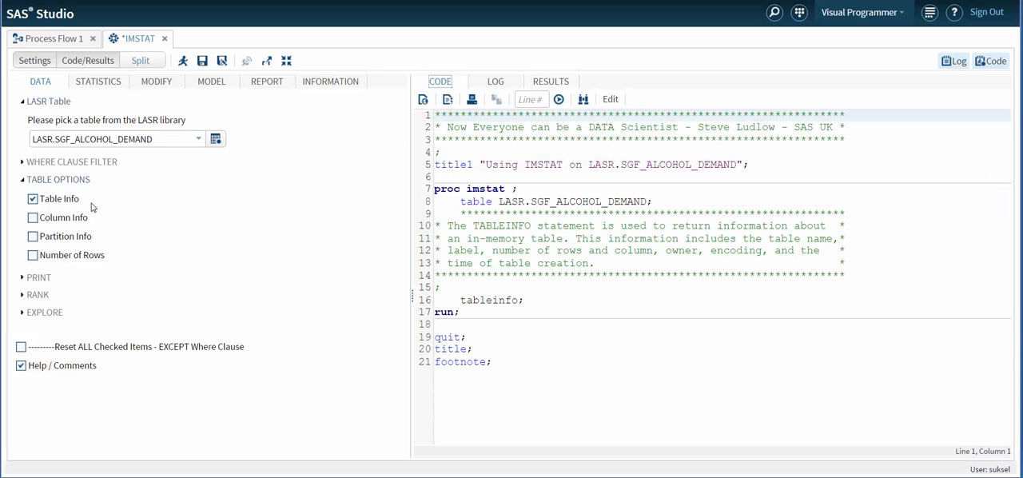
# Replace Table Info with Column Info, run the task, review the whole column listing and return to the generated code.
pyautogui.click(32, 199)
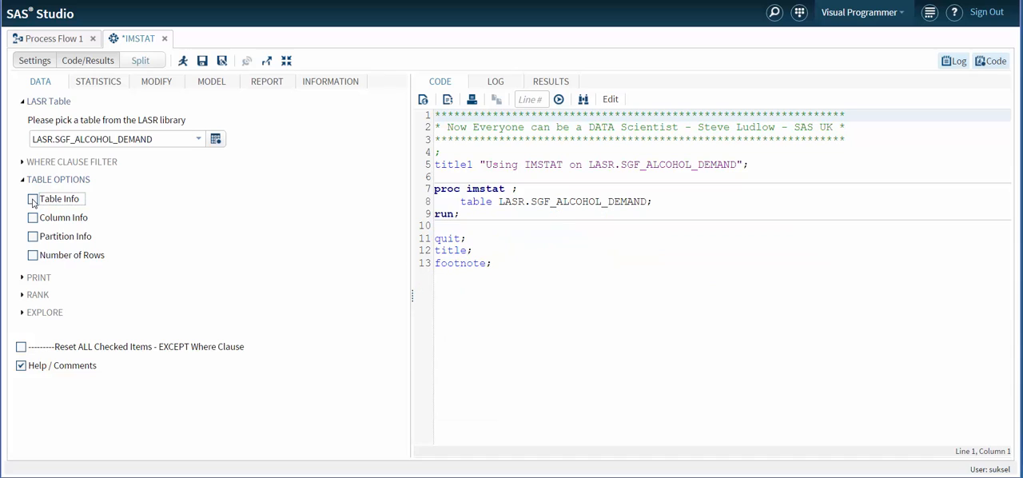
pyautogui.click(33, 218)
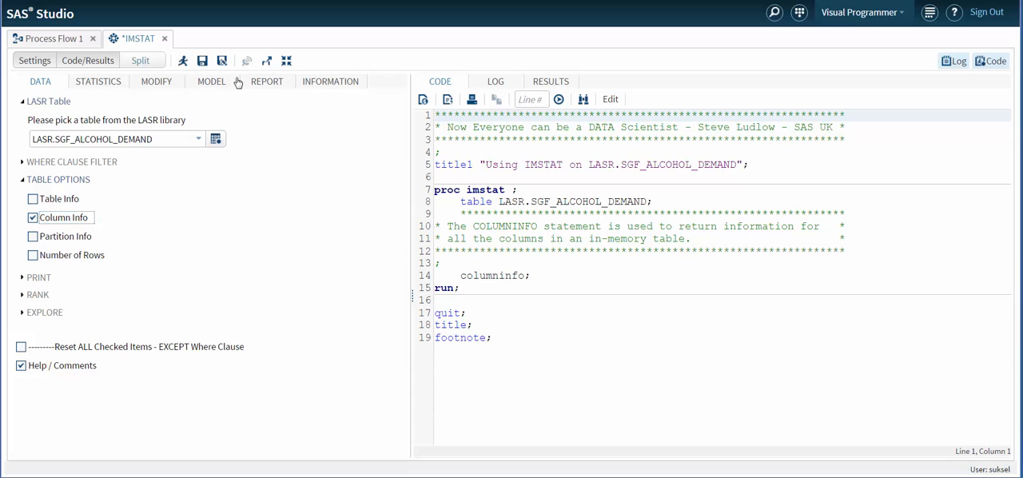
pyautogui.click(184, 62)
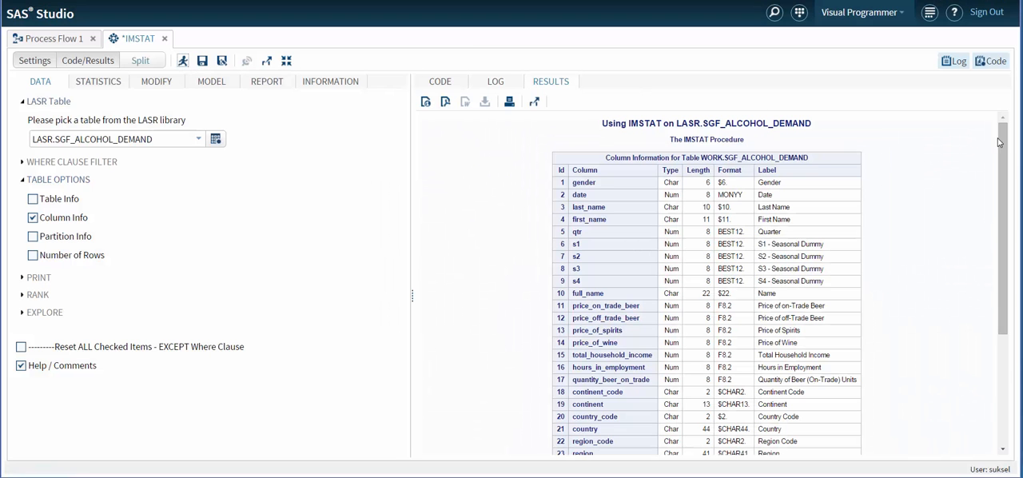
pyautogui.moveTo(1002, 141); pyautogui.dragTo(1002, 184)
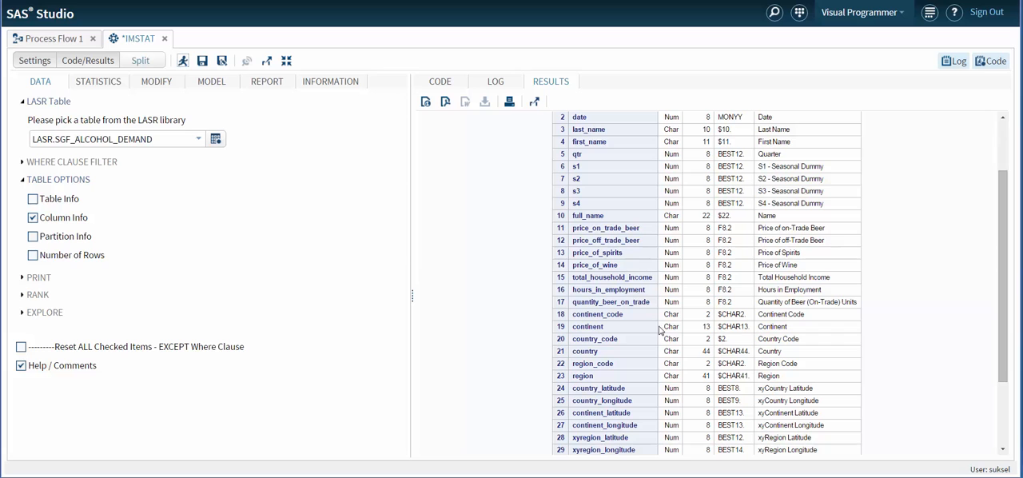
pyautogui.scroll(2, 1005, 237)
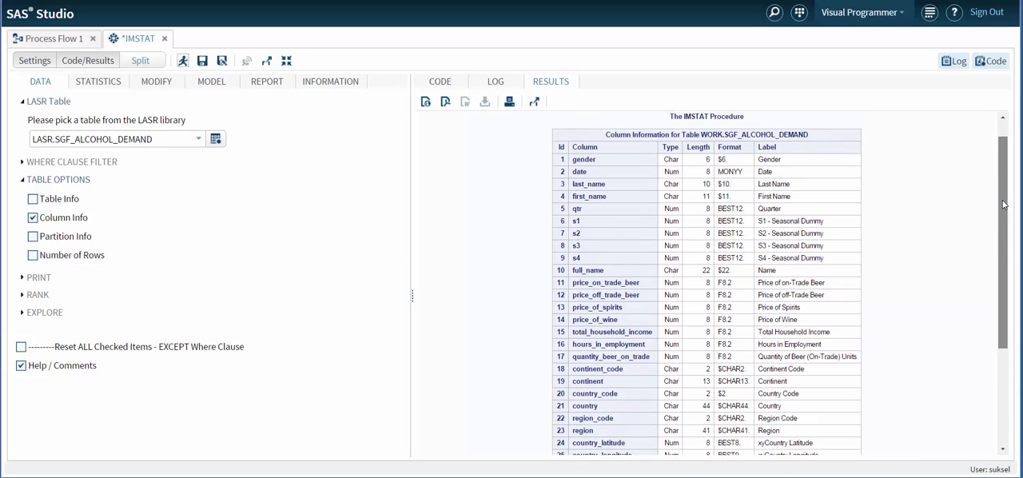
pyautogui.moveTo(1008, 156); pyautogui.dragTo(992, 268)
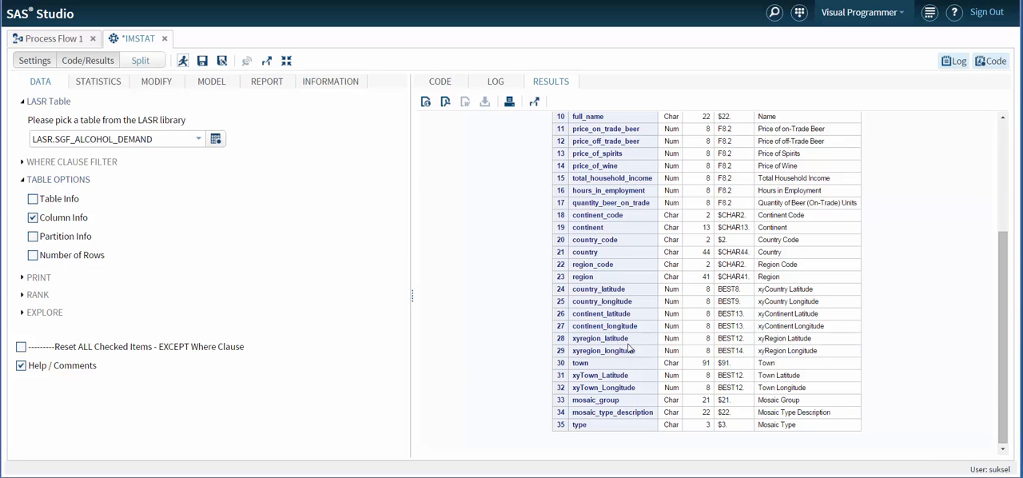
pyautogui.click(438, 83)
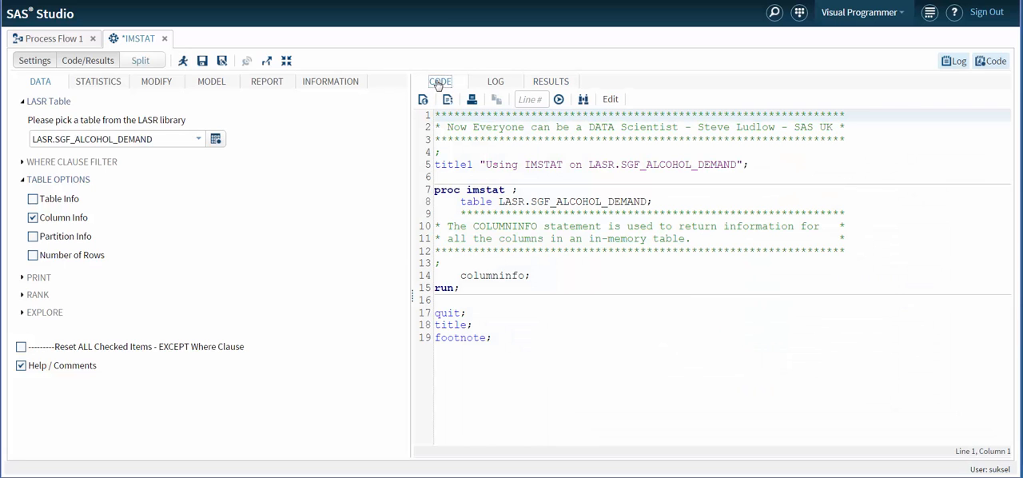
# Enable Table Info and Partition Info alongside Column Info, and turn off Help / Comments for the generated code.
pyautogui.click(31, 201)
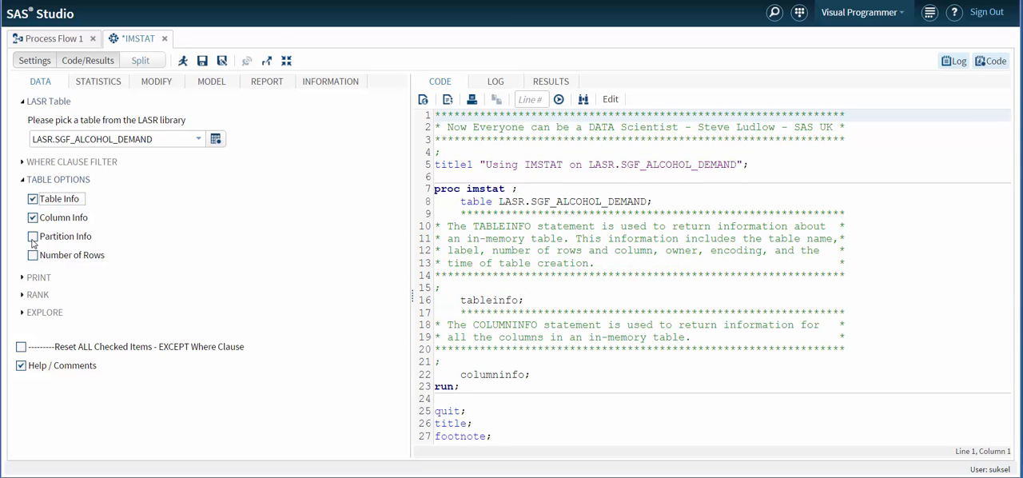
pyautogui.click(32, 237)
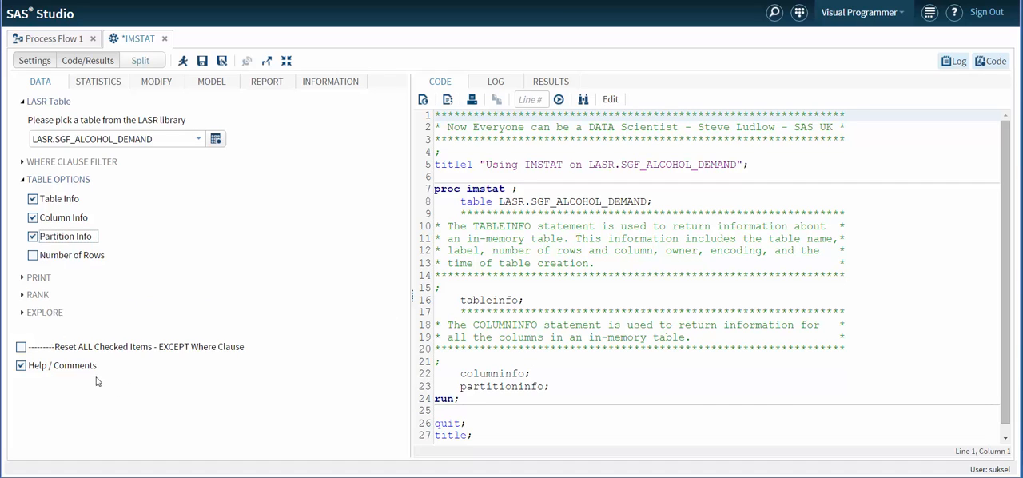
pyautogui.click(21, 366)
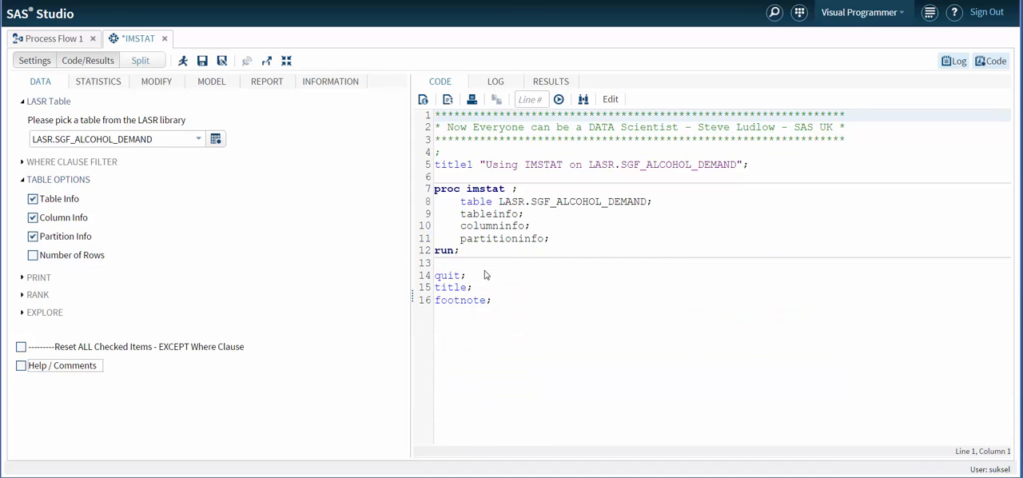
pyautogui.click(21, 366)
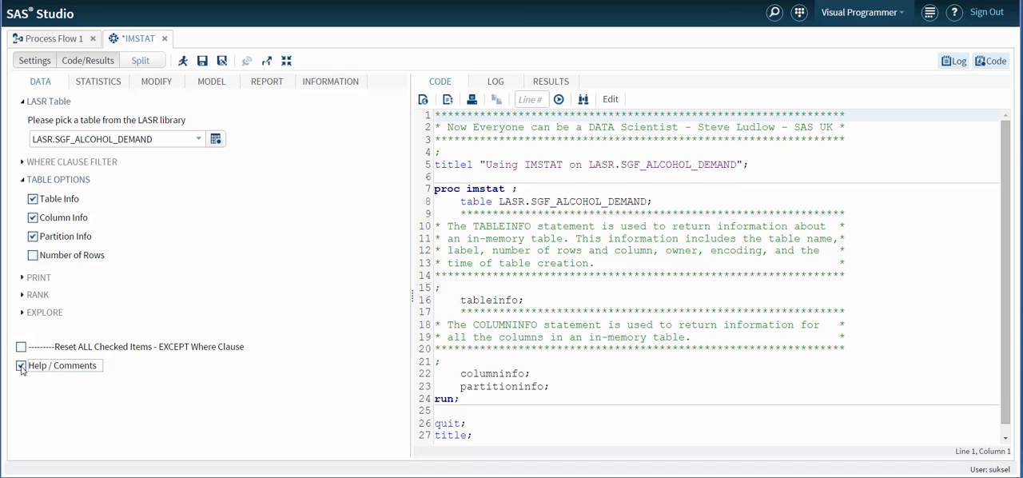
pyautogui.click(22, 367)
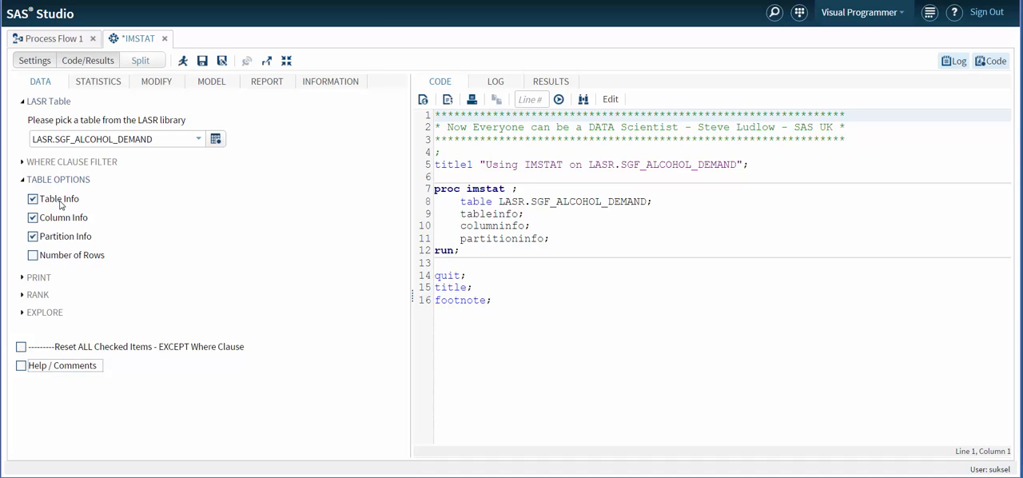
# Reset all checked items, print the first 10 records of the table by running the task, and return to the generated code.
pyautogui.click(21, 348)
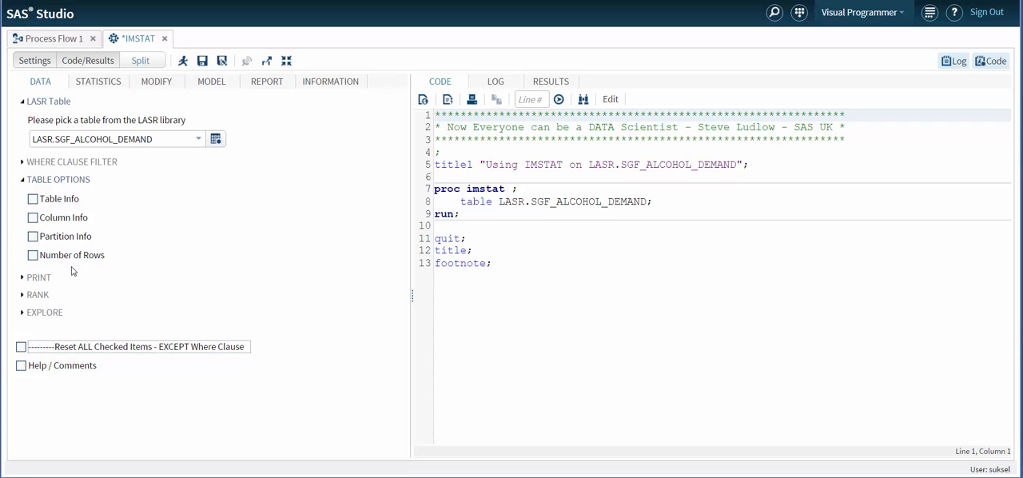
pyautogui.click(22, 281)
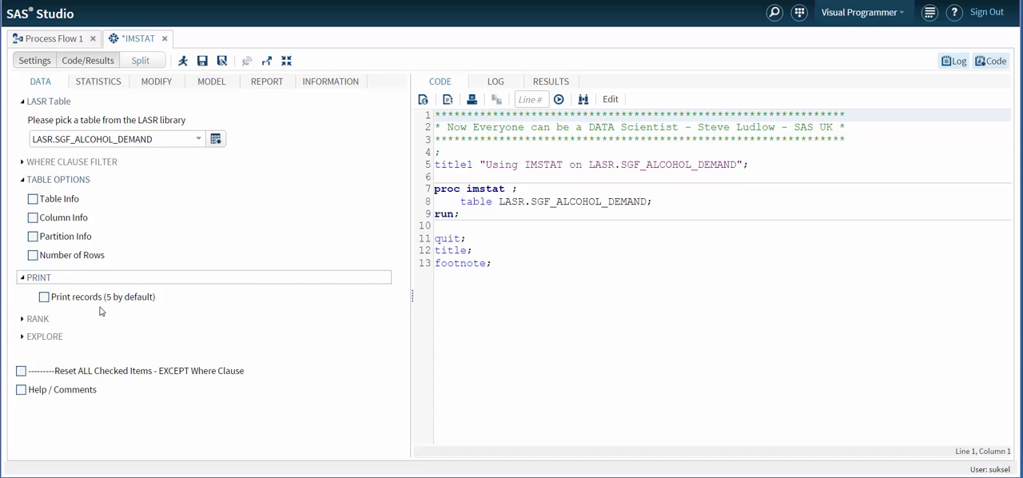
pyautogui.click(44, 298)
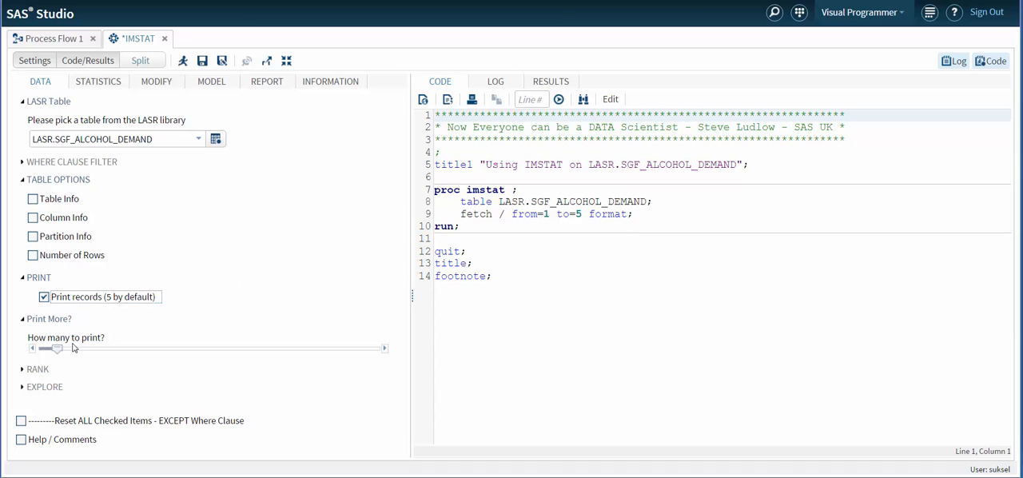
pyautogui.moveTo(60, 353); pyautogui.dragTo(77, 354)
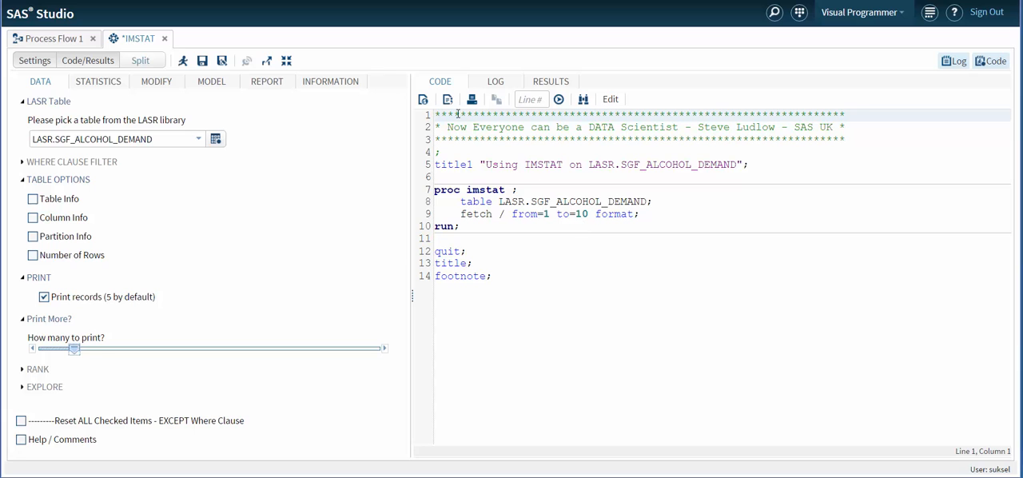
pyautogui.click(184, 62)
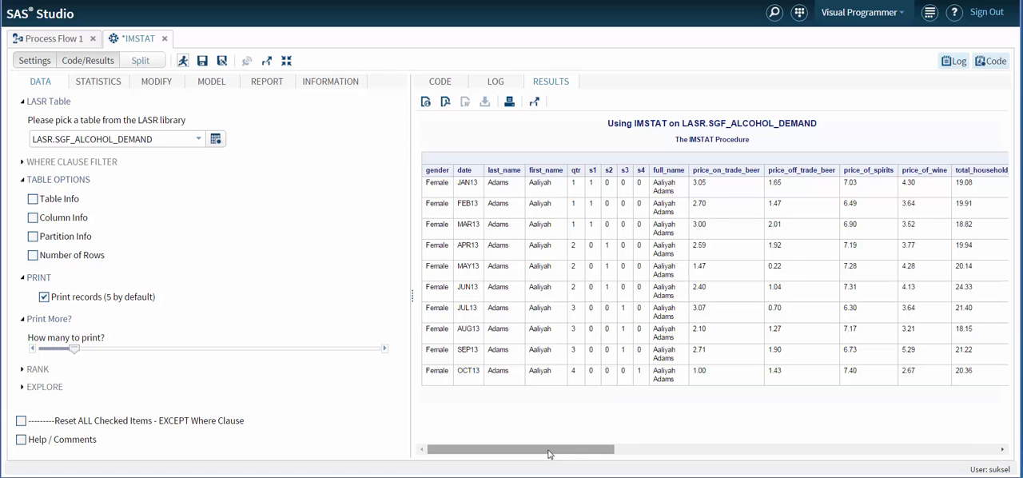
pyautogui.moveTo(548, 454); pyautogui.dragTo(510, 454)
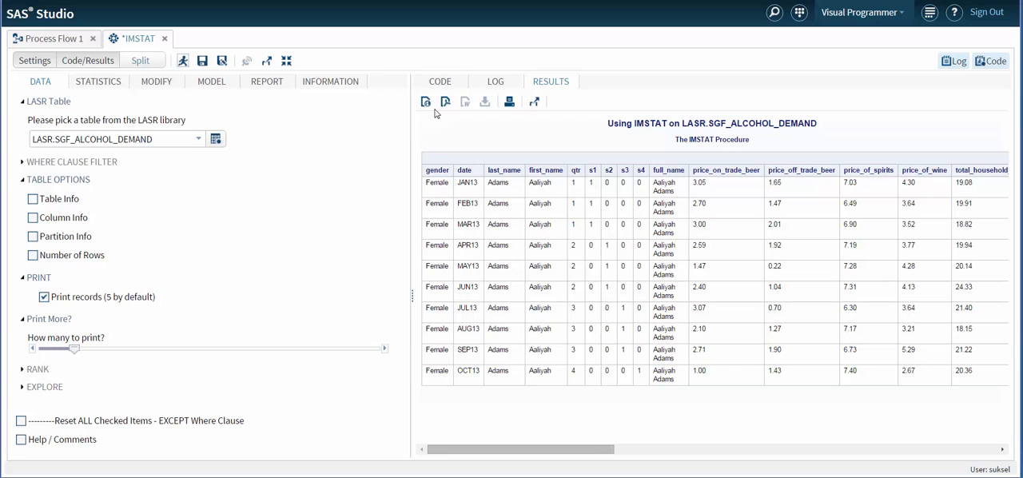
pyautogui.click(439, 83)
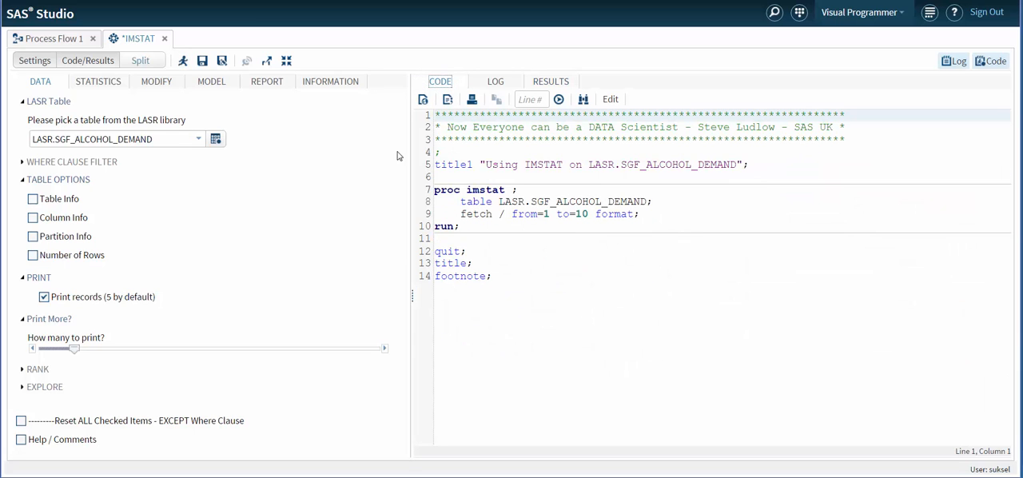
# Turn off record printing and select price_on_trade_beer as the chosen variable for the Top and Bottom 10 ranking.
pyautogui.click(44, 297)
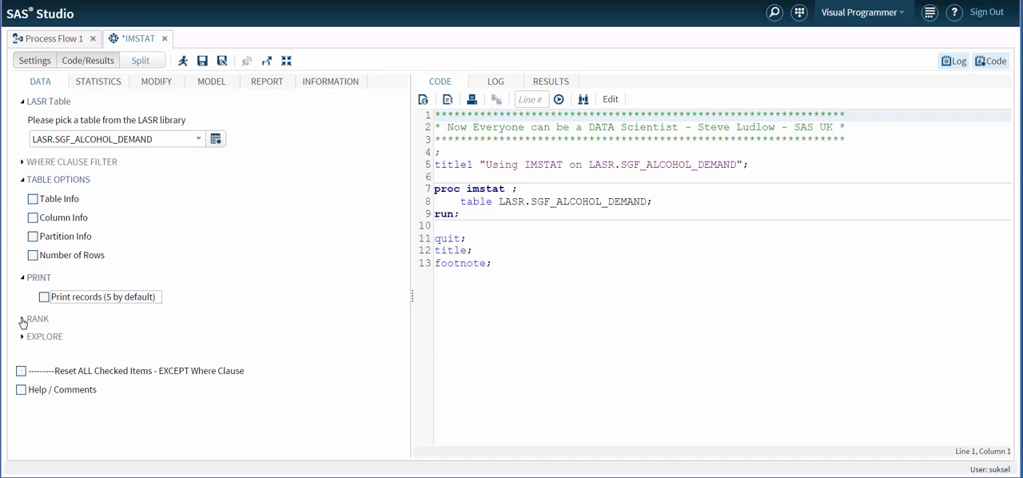
pyautogui.click(23, 321)
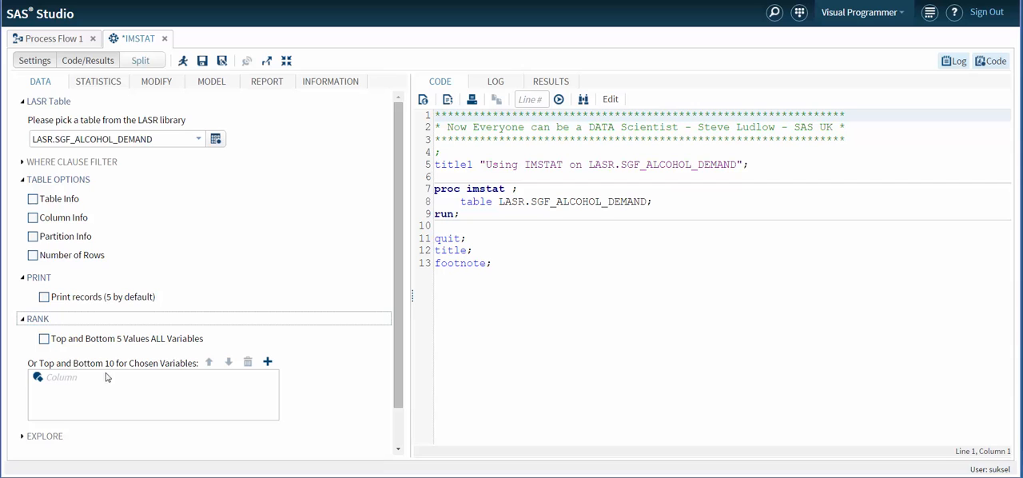
pyautogui.click(267, 363)
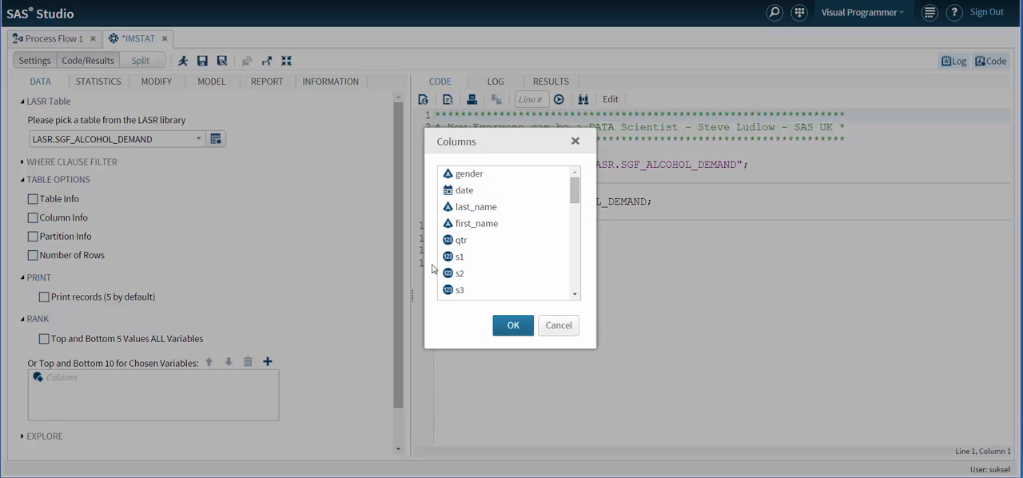
pyautogui.moveTo(573, 199); pyautogui.dragTo(573, 225)
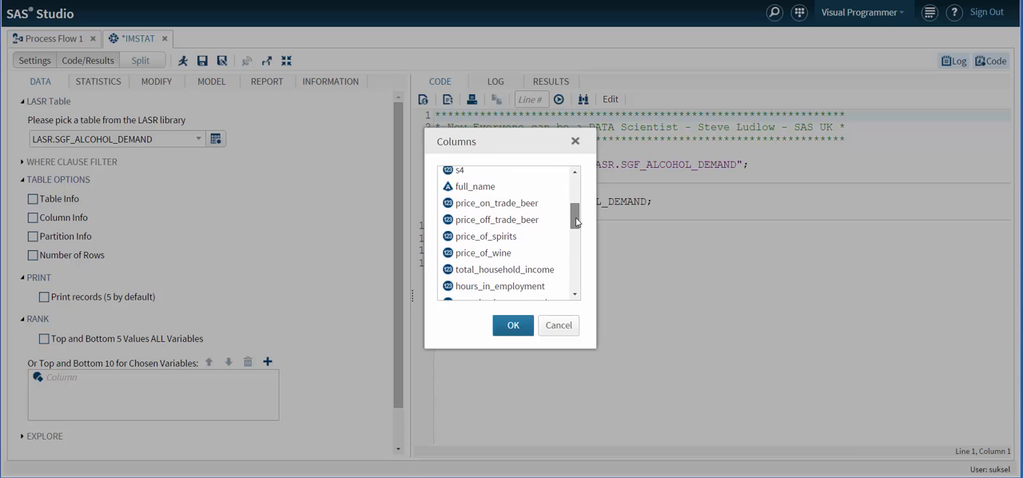
pyautogui.click(504, 205)
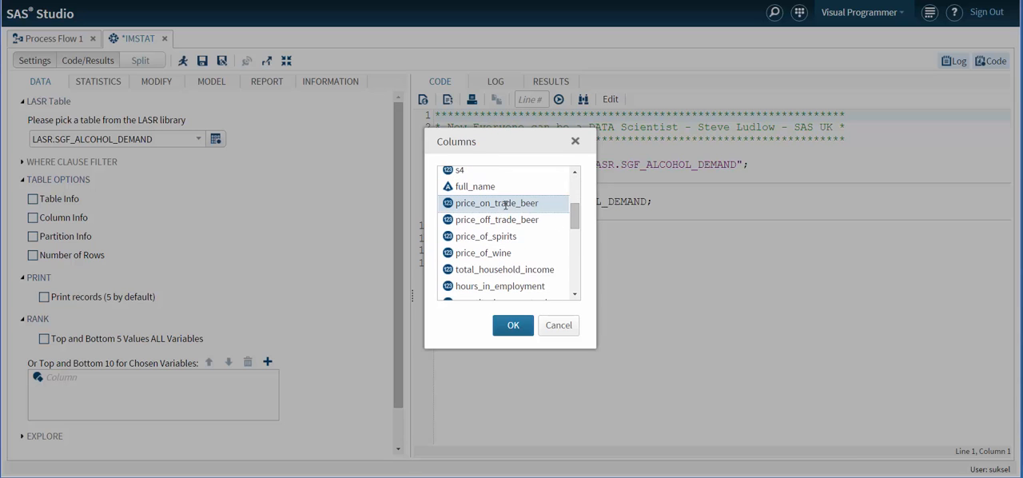
pyautogui.click(516, 324)
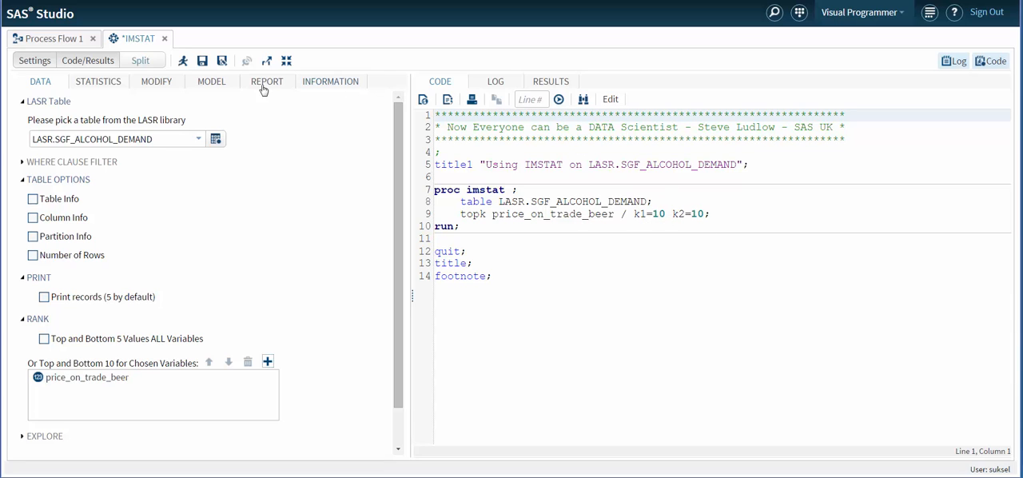
# Run the task, review the top and bottom 10 values of price_on_trade_beer, and return to the generated code.
pyautogui.click(184, 62)
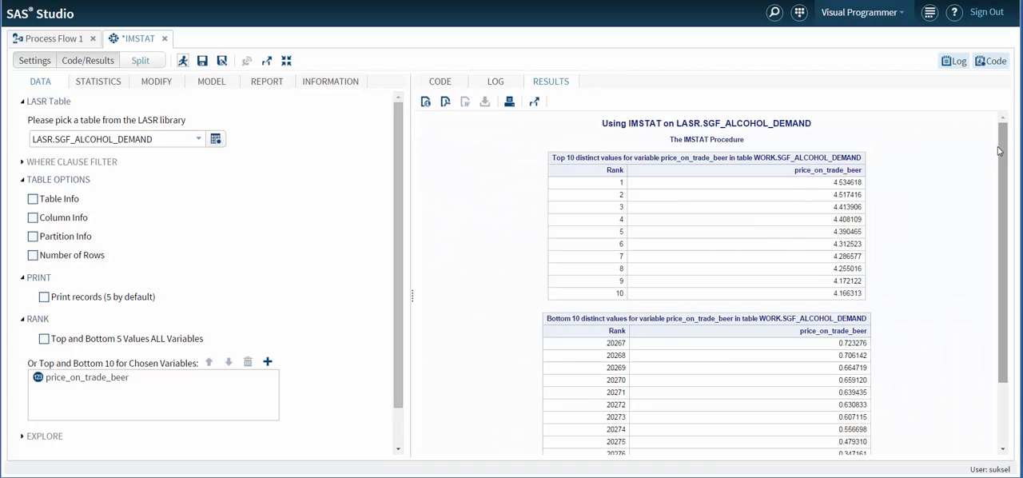
pyautogui.moveTo(1002, 150); pyautogui.dragTo(1001, 214)
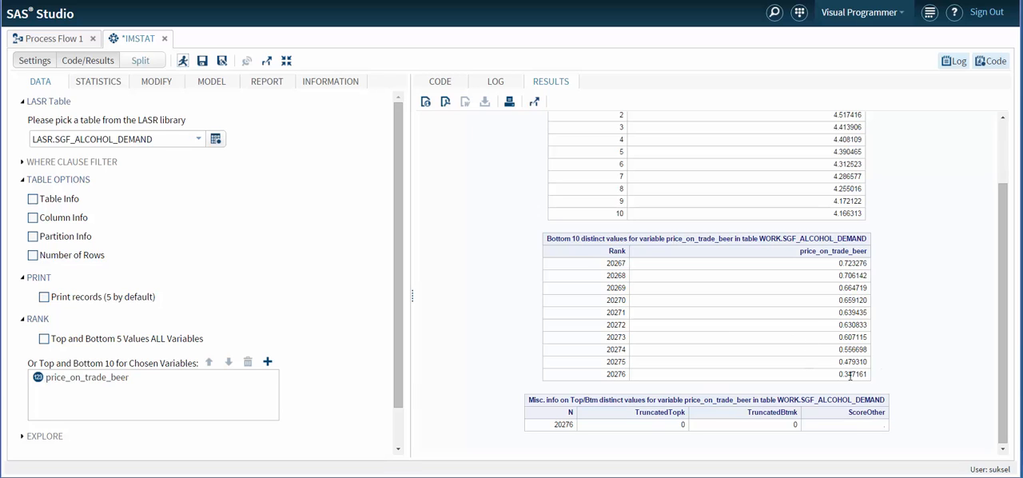
pyautogui.moveTo(1002, 308); pyautogui.dragTo(991, 179)
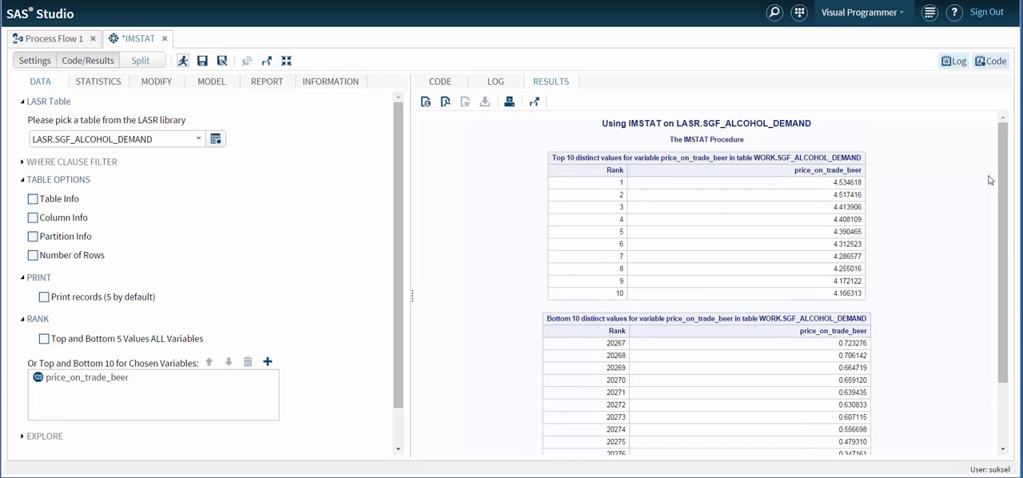
pyautogui.click(438, 82)
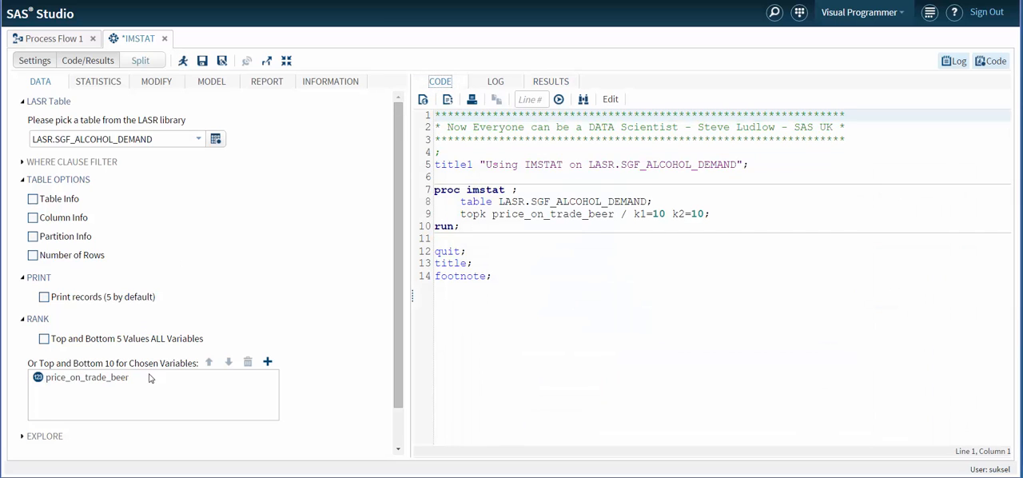
# Remove price_on_trade_beer from the ranking variables and collapse the Table Options, Print and Rank sections.
pyautogui.click(92, 381)
pyautogui.click(248, 362)
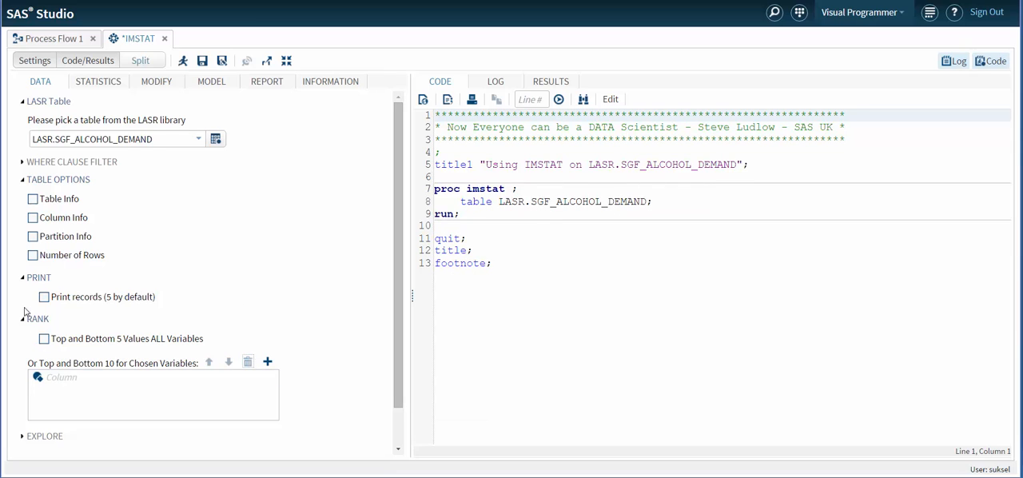
pyautogui.click(22, 181)
pyautogui.click(22, 203)
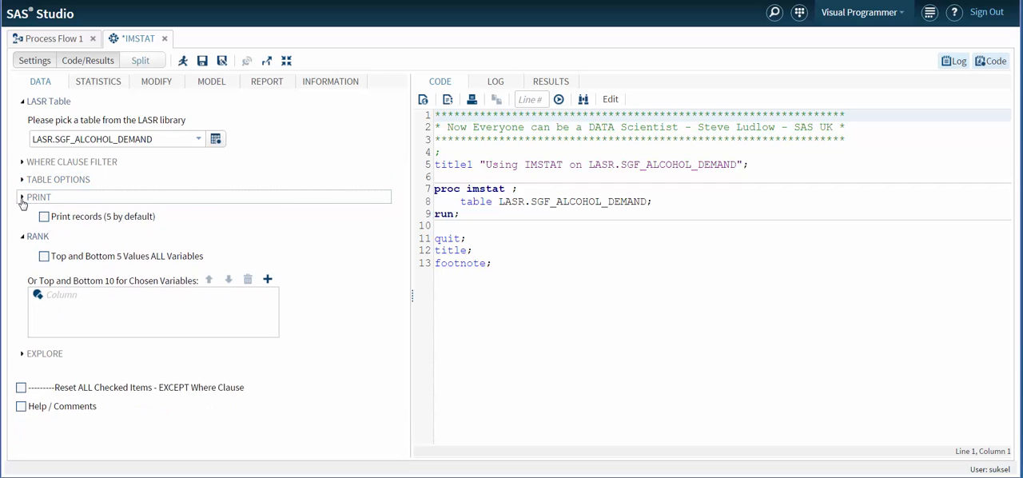
pyautogui.click(23, 216)
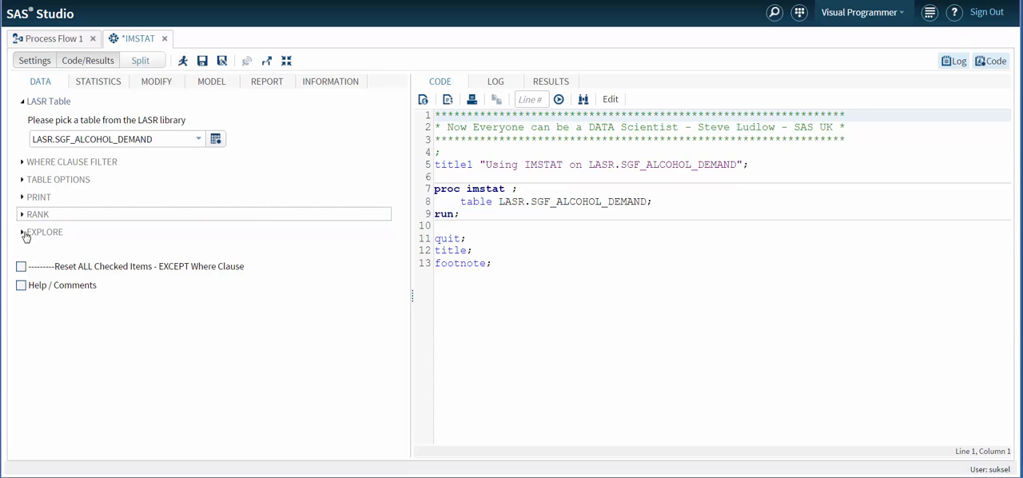
# Enable Distinct Values in the Explore options, run the task, and review the distinct counts and frequency tables.
pyautogui.click(25, 233)
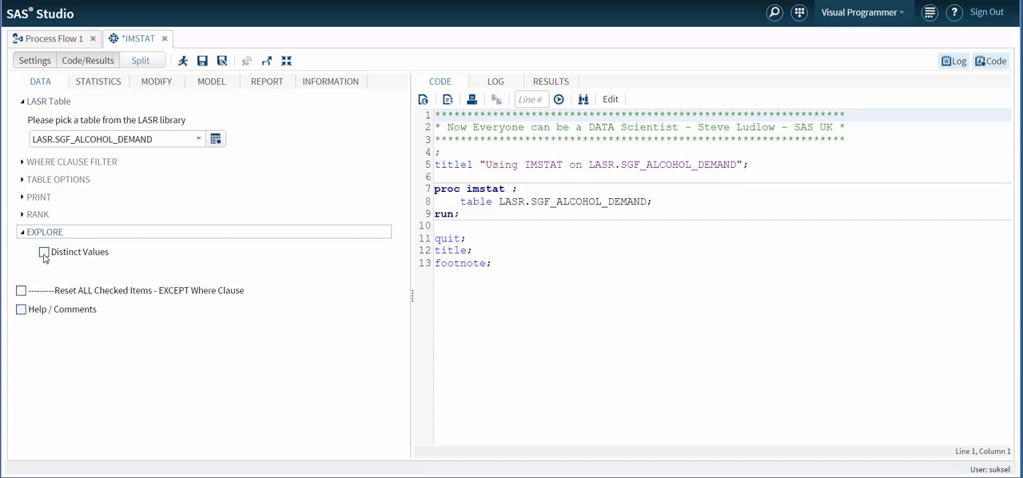
pyautogui.click(44, 252)
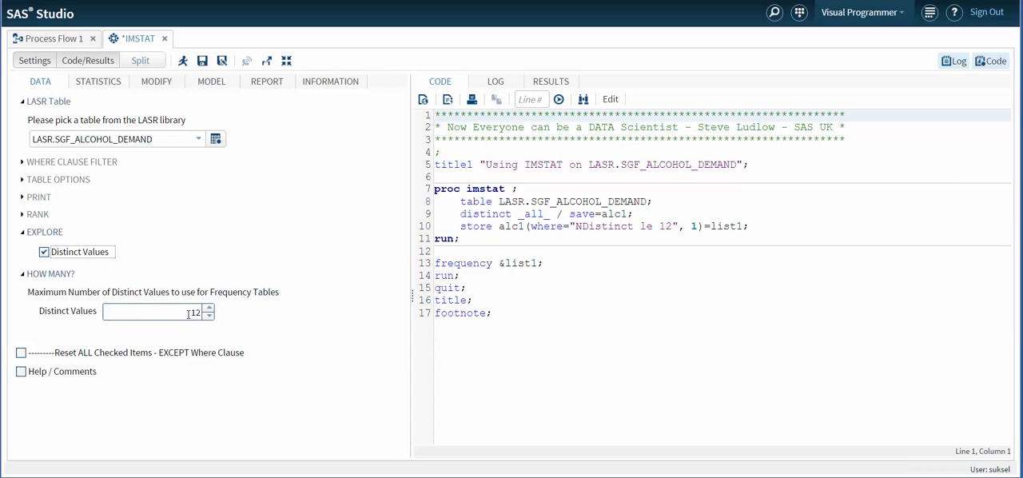
pyautogui.click(183, 62)
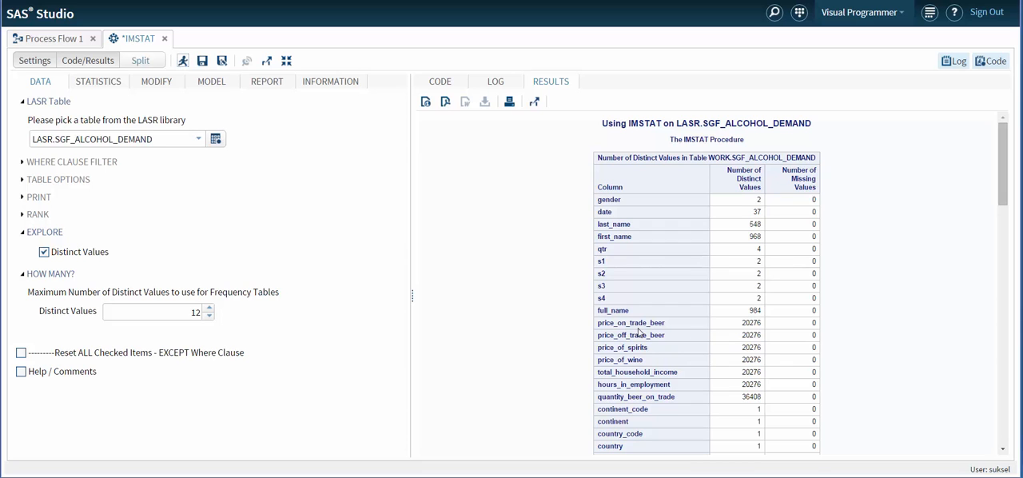
pyautogui.moveTo(1001, 166); pyautogui.dragTo(1009, 277)
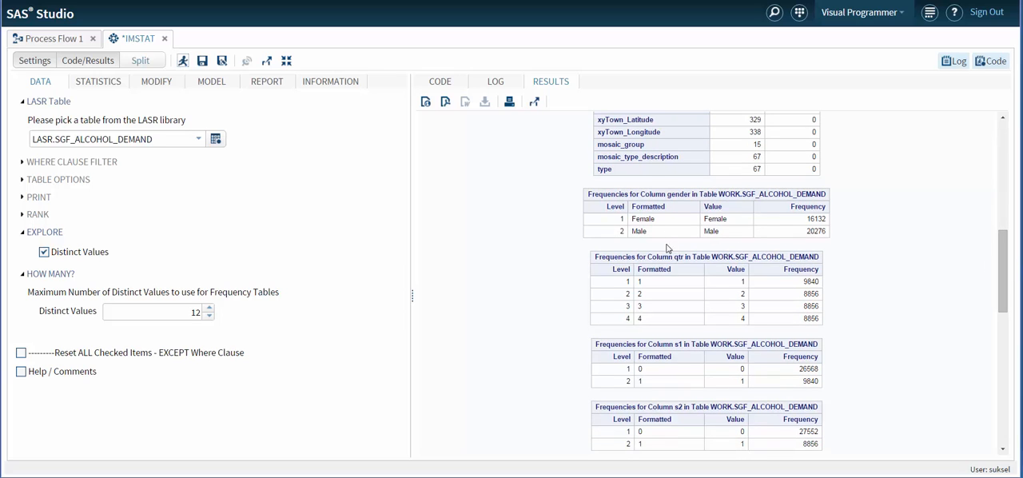
pyautogui.moveTo(1004, 253); pyautogui.dragTo(943, 374)
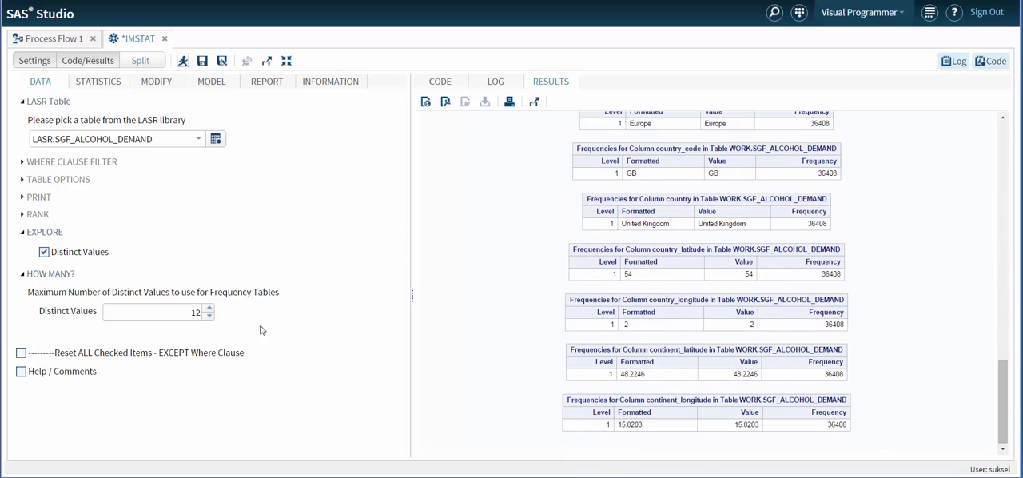
# Set the maximum number of distinct values to 15, rerun the task, review the frequency tables and return to the generated code.
pyautogui.click(210, 309)
pyautogui.click(210, 309)
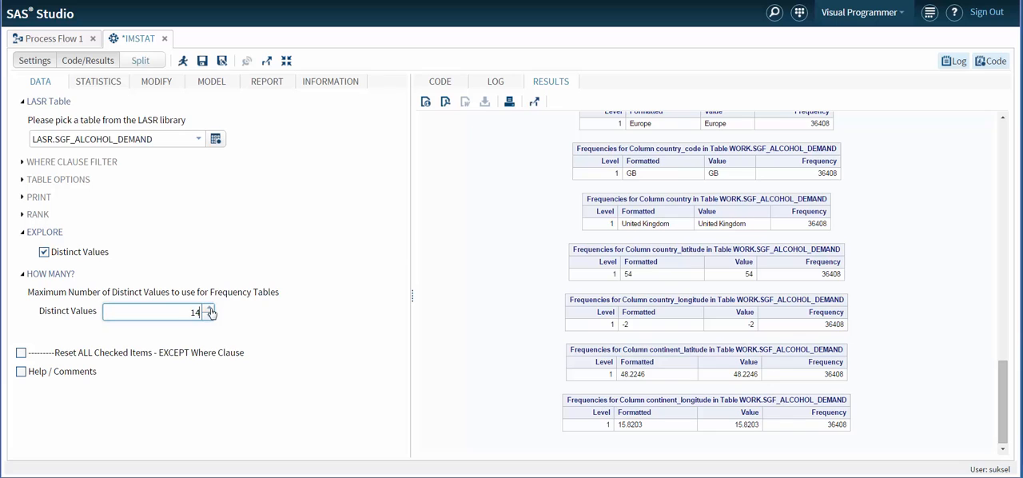
pyautogui.click(440, 83)
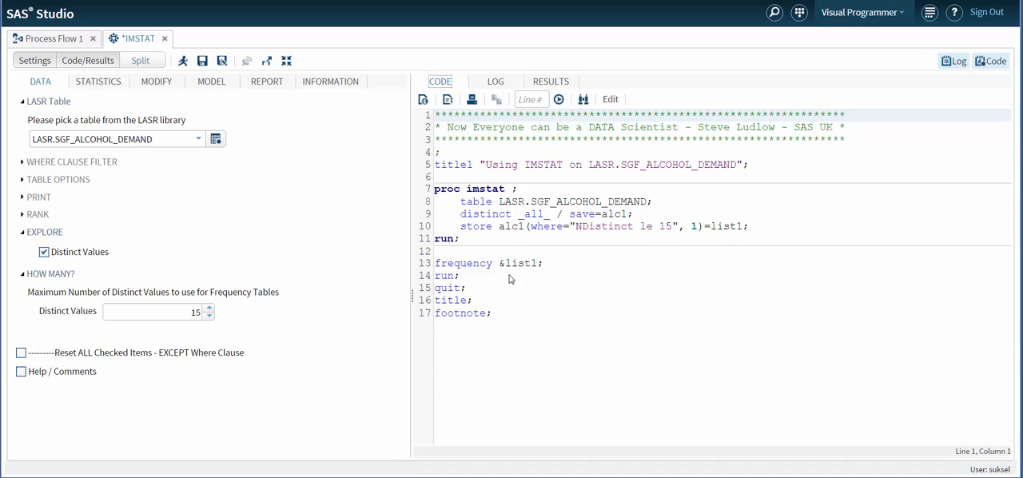
pyautogui.click(183, 61)
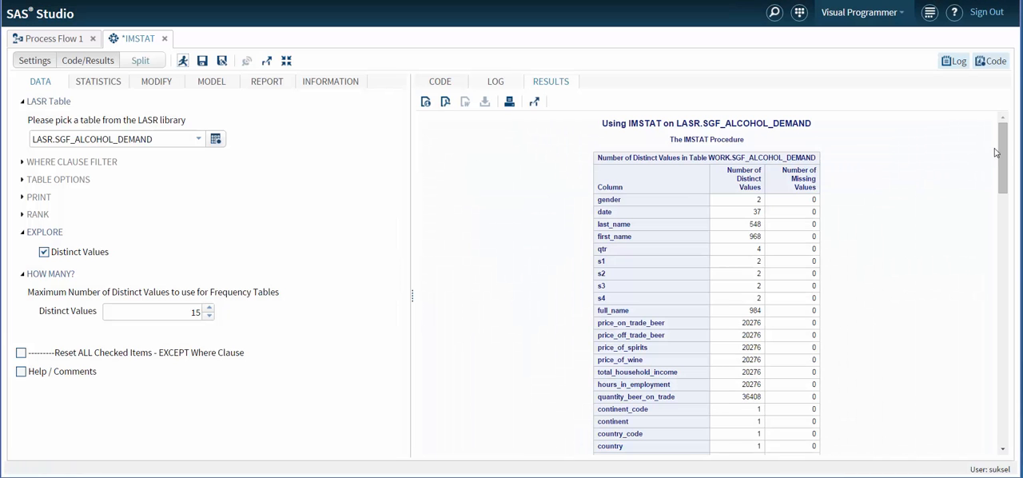
pyautogui.moveTo(1003, 149); pyautogui.dragTo(981, 378)
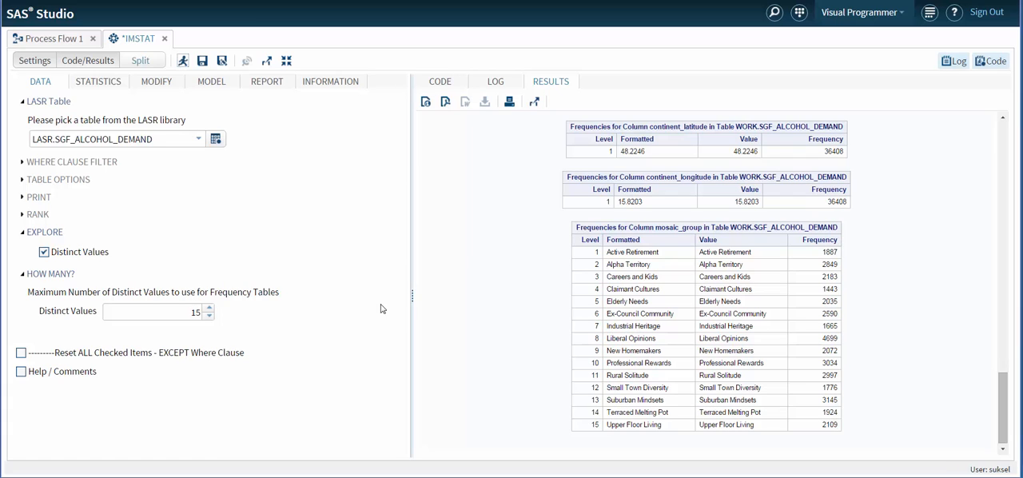
pyautogui.click(442, 82)
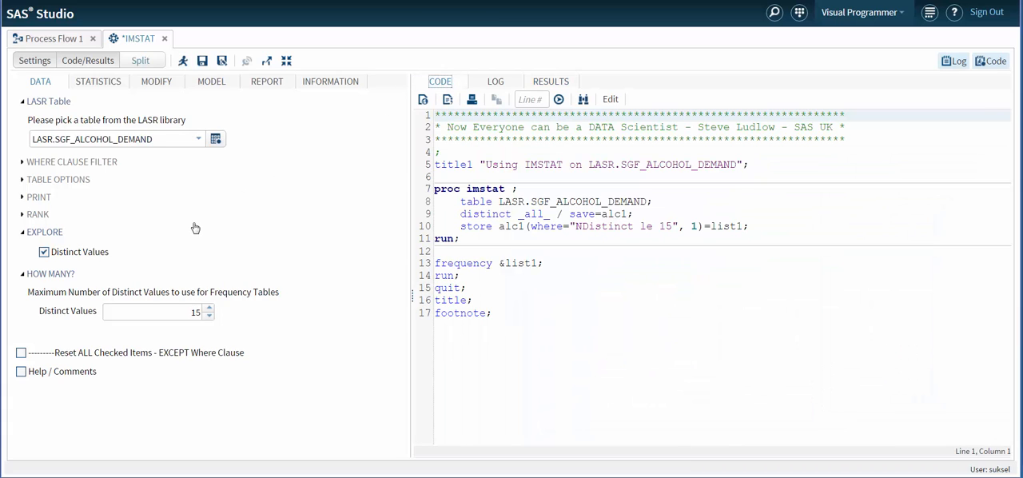
# Turn off Distinct Values, enable Summary Statistics, run the task to review the statistics, and return to the generated code.
pyautogui.click(44, 253)
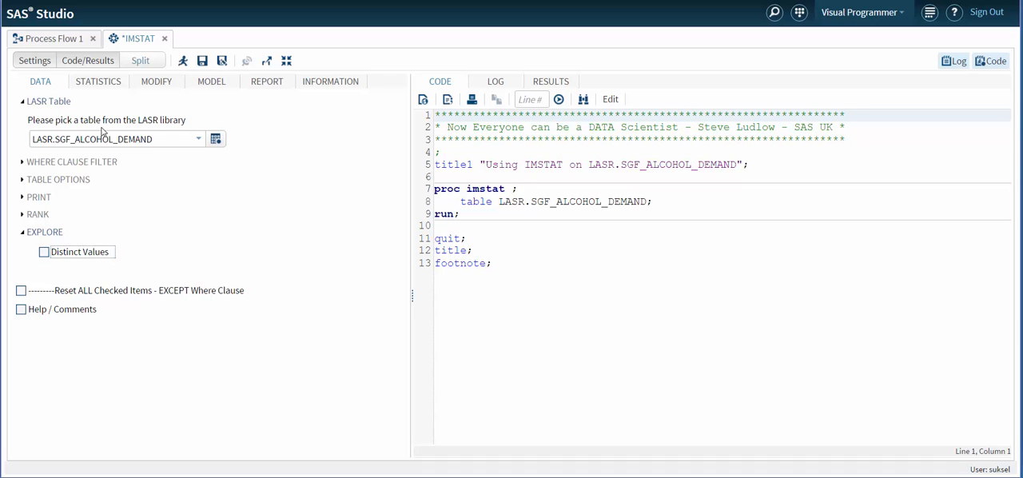
pyautogui.click(99, 89)
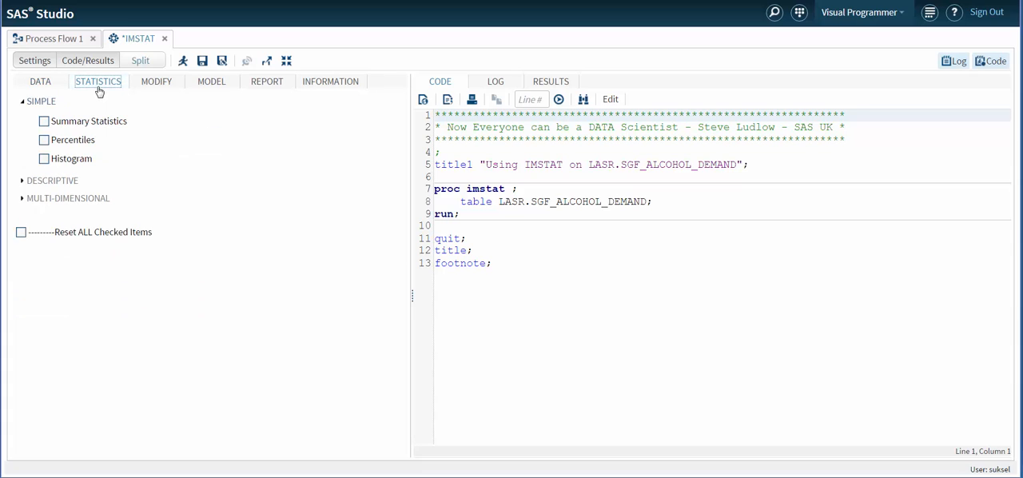
pyautogui.click(44, 122)
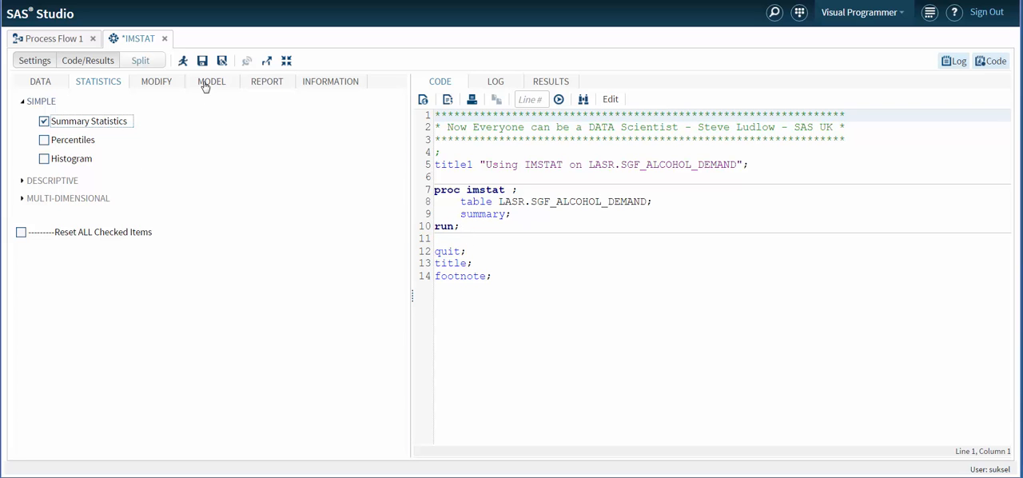
pyautogui.click(184, 63)
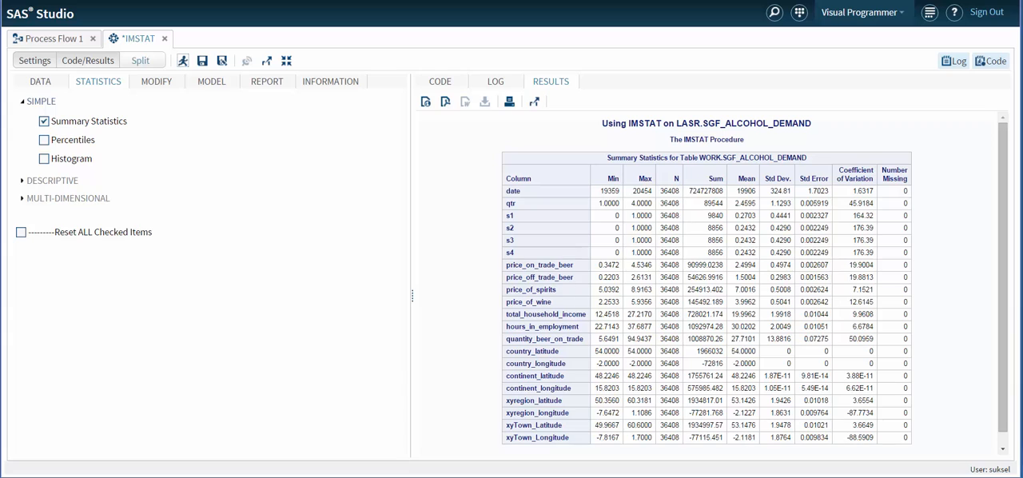
pyautogui.click(183, 61)
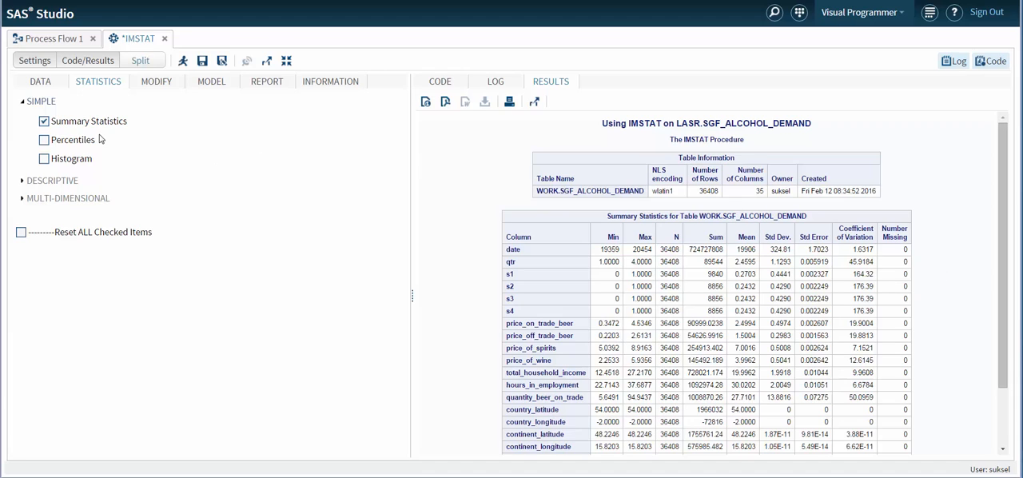
pyautogui.click(444, 90)
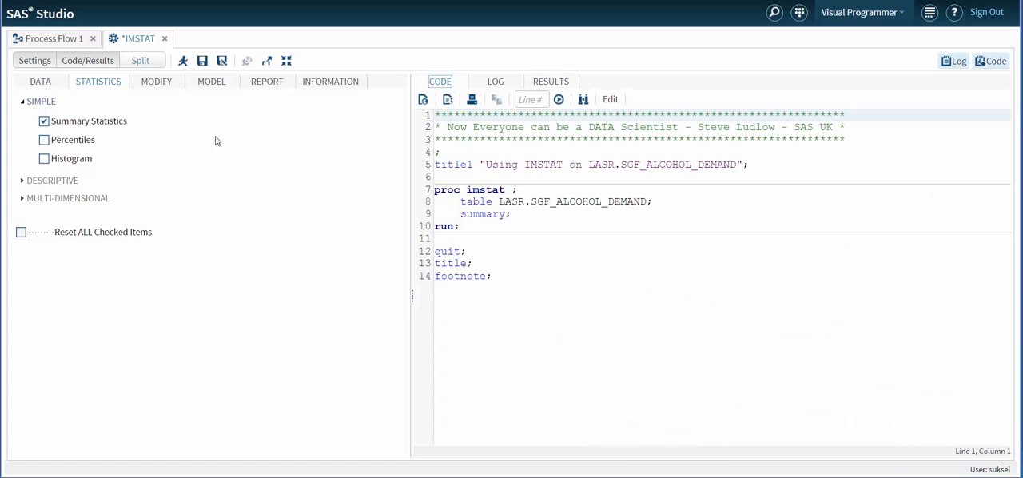
# Replace Summary Statistics with Percentiles, run the task to review the percentile table, and return to the generated code.
pyautogui.click(44, 121)
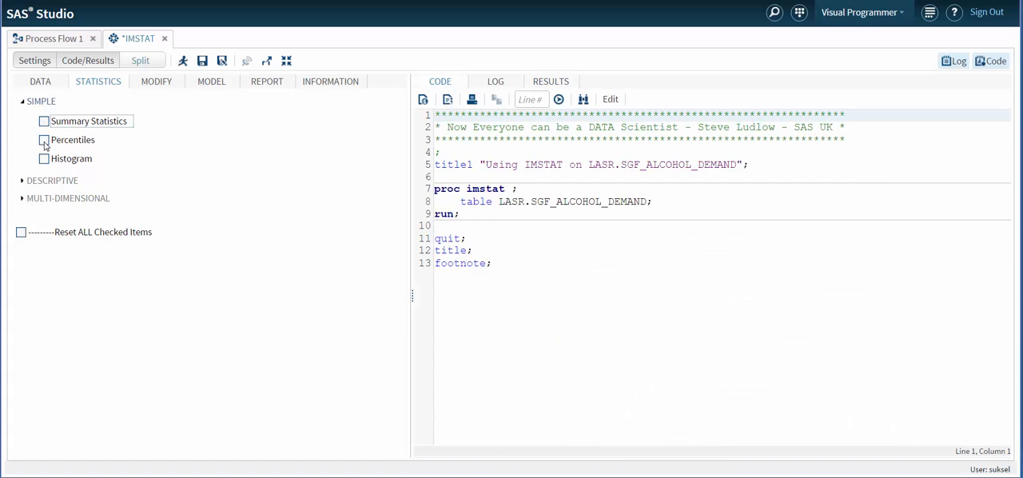
pyautogui.click(43, 141)
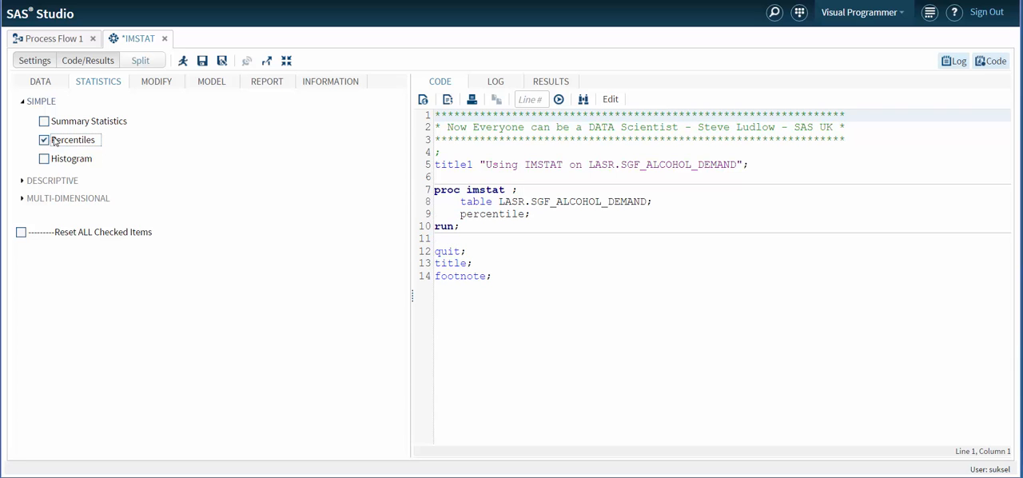
pyautogui.click(183, 61)
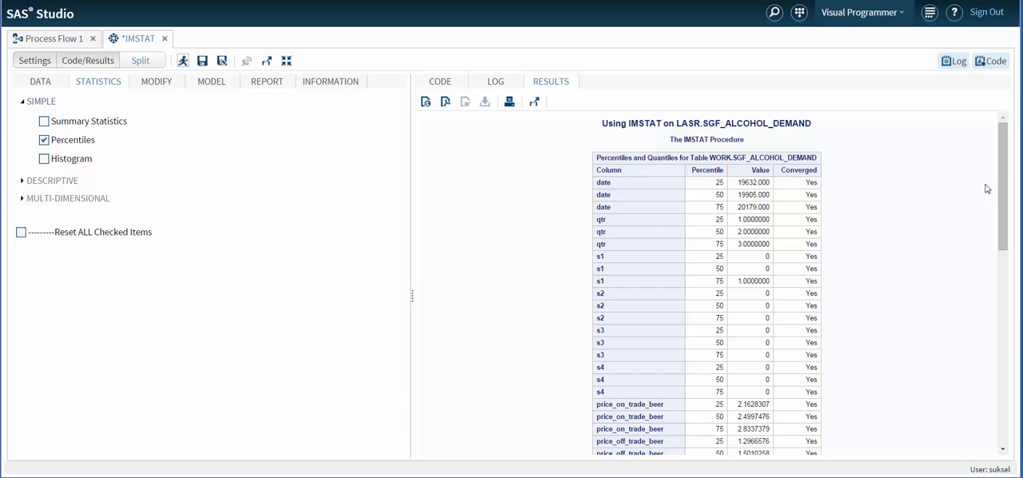
pyautogui.moveTo(1003, 162)
pyautogui.mouseDown()
pyautogui.moveTo(999, 285)
pyautogui.moveTo(998, 155)
pyautogui.mouseUp()
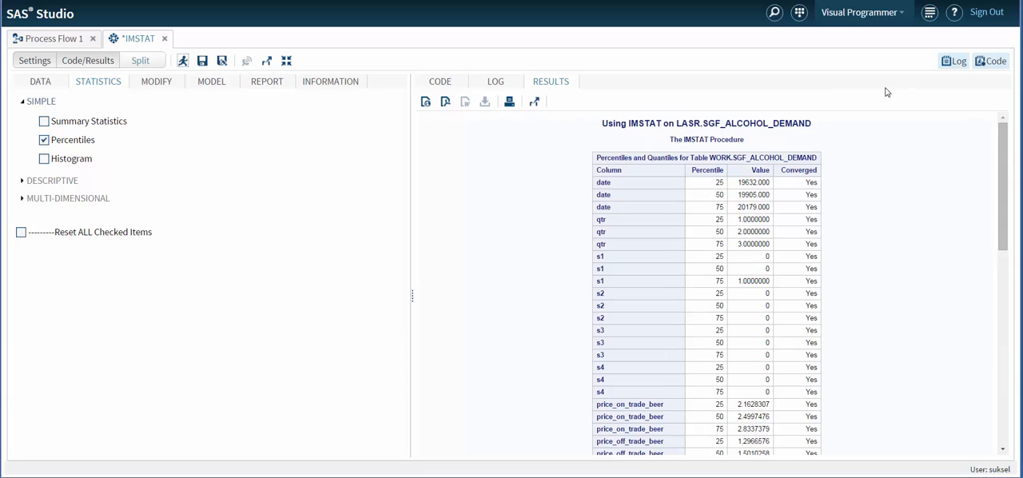
pyautogui.click(452, 82)
# Replace Percentiles with Histogram in the simple statistics and choose quantity_beer_on_trade as the histogram variable.
pyautogui.click(44, 140)
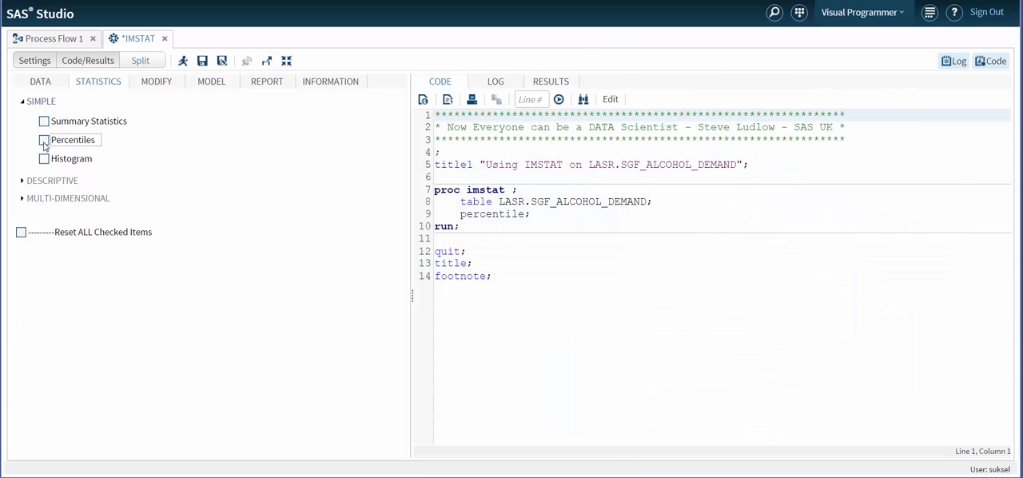
pyautogui.click(44, 159)
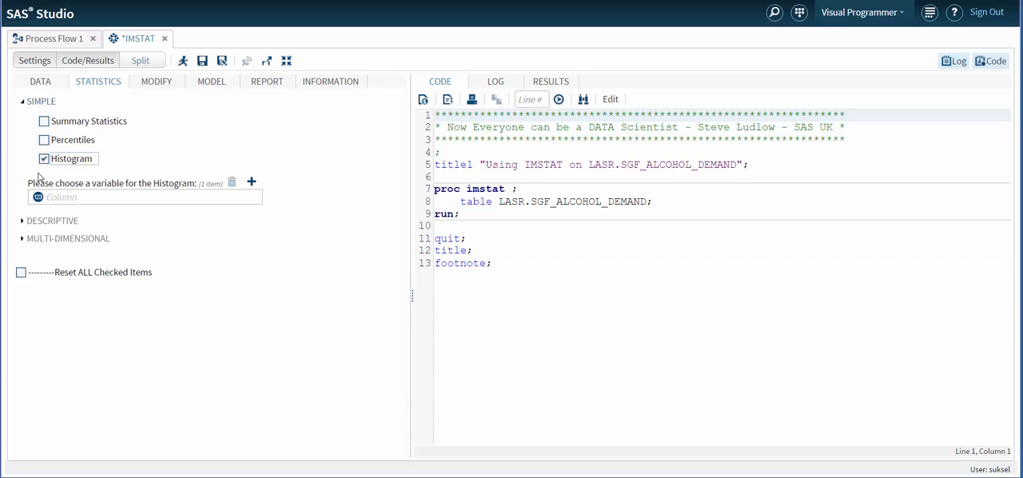
pyautogui.click(251, 183)
pyautogui.moveTo(574, 196); pyautogui.dragTo(579, 236)
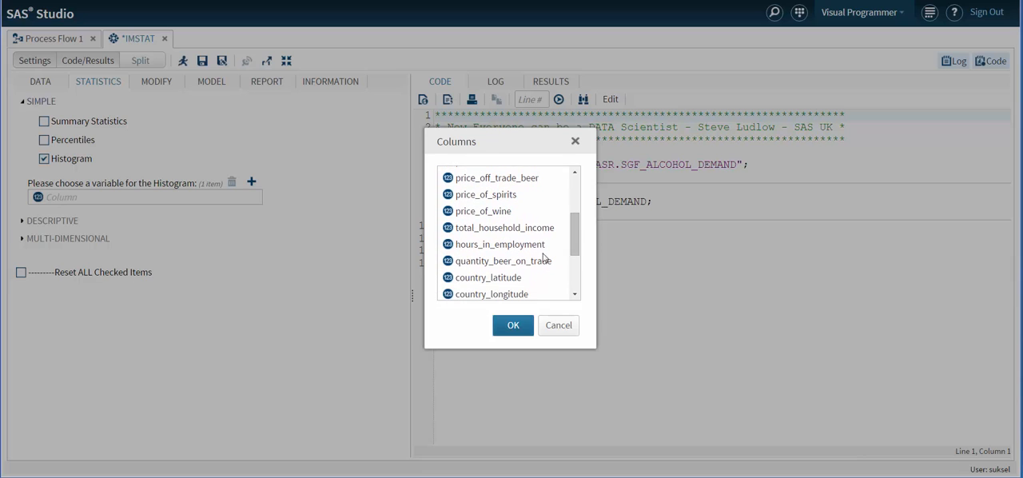
pyautogui.click(490, 260)
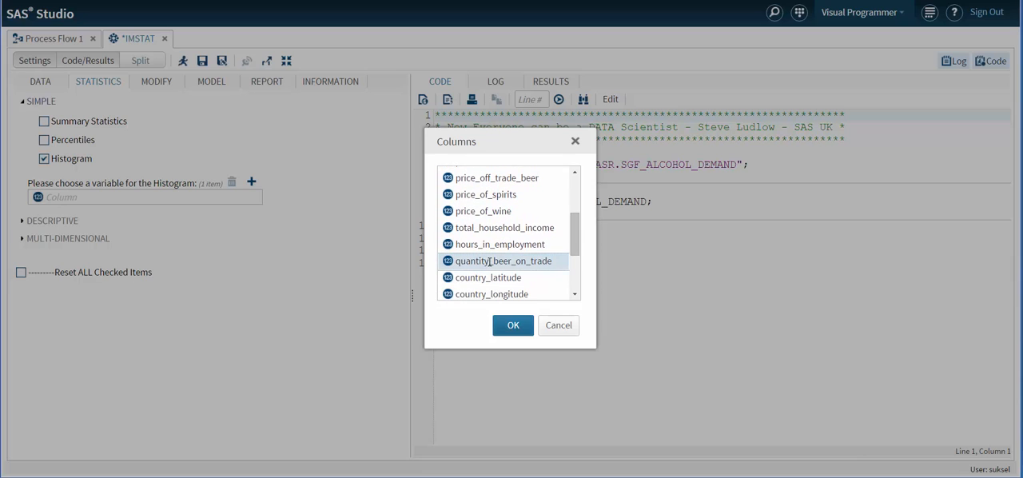
pyautogui.click(514, 326)
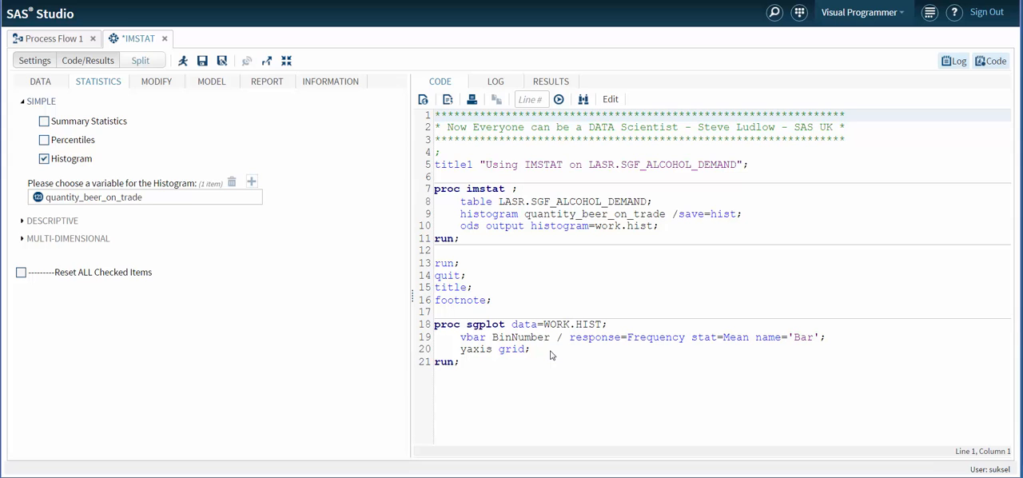
# Run the task and review the histogram's bin table and bar chart.
pyautogui.click(182, 61)
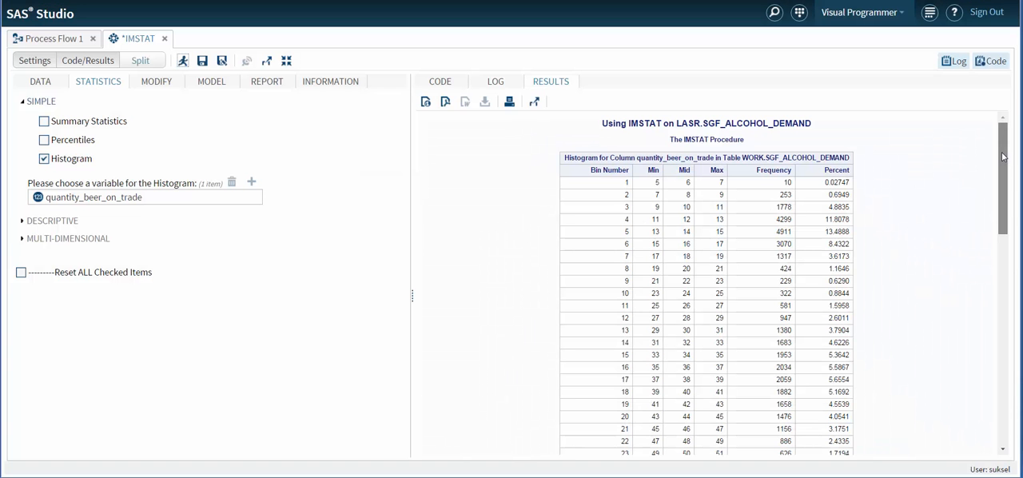
pyautogui.moveTo(1004, 158); pyautogui.dragTo(1010, 368)
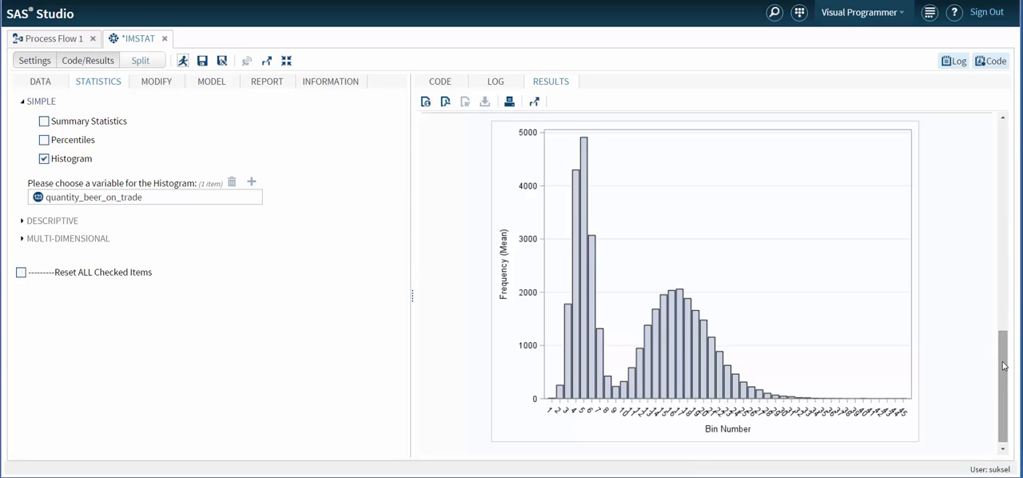
pyautogui.moveTo(1004, 366); pyautogui.dragTo(973, 141)
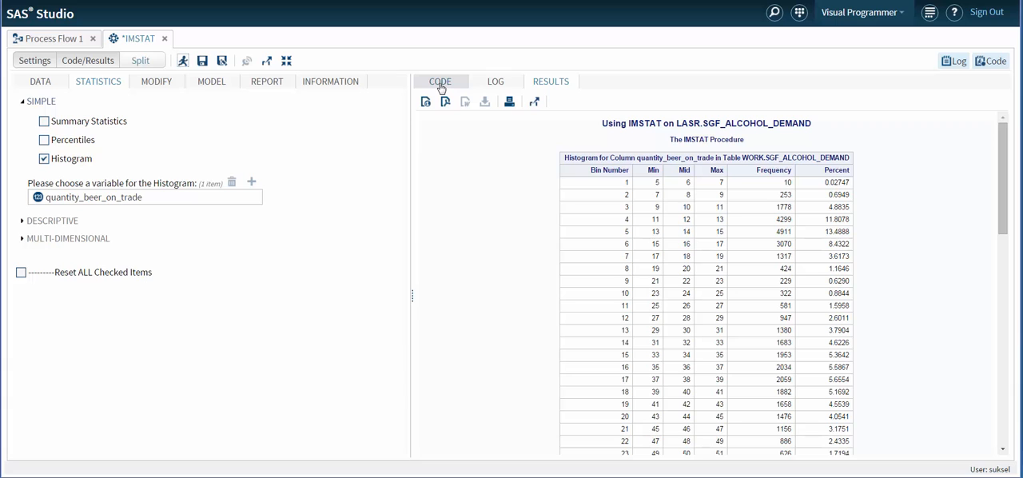
# Apply the where clause gender="Male" to the table, check it in the generated code, and include it as a footnote.
pyautogui.click(37, 83)
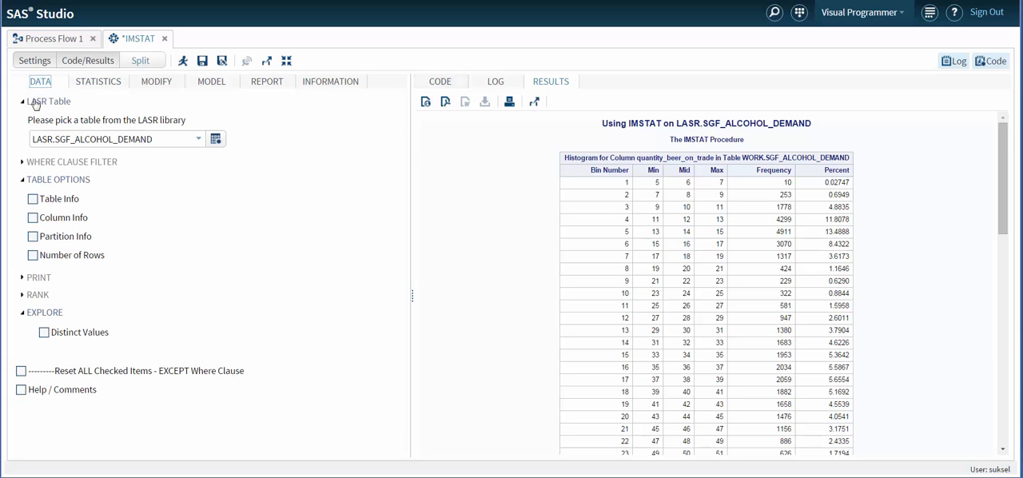
pyautogui.click(23, 163)
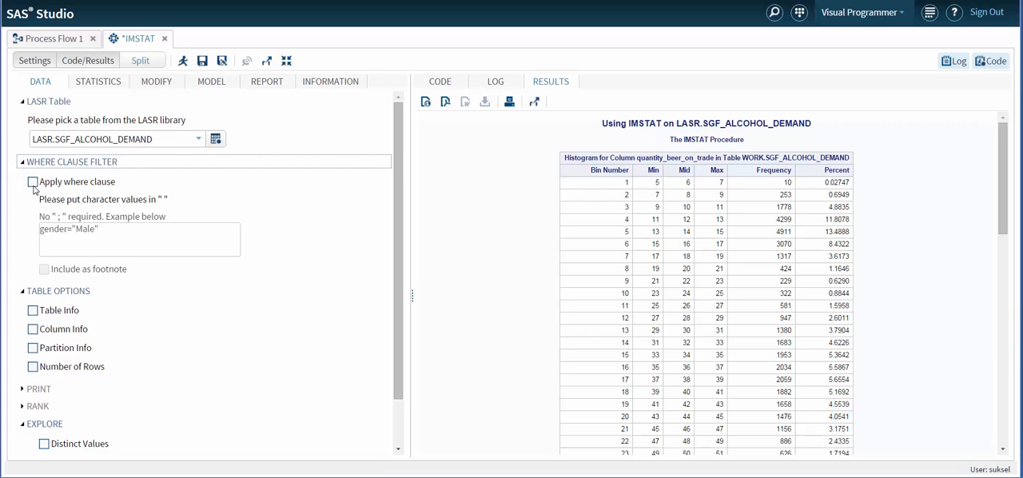
pyautogui.click(32, 183)
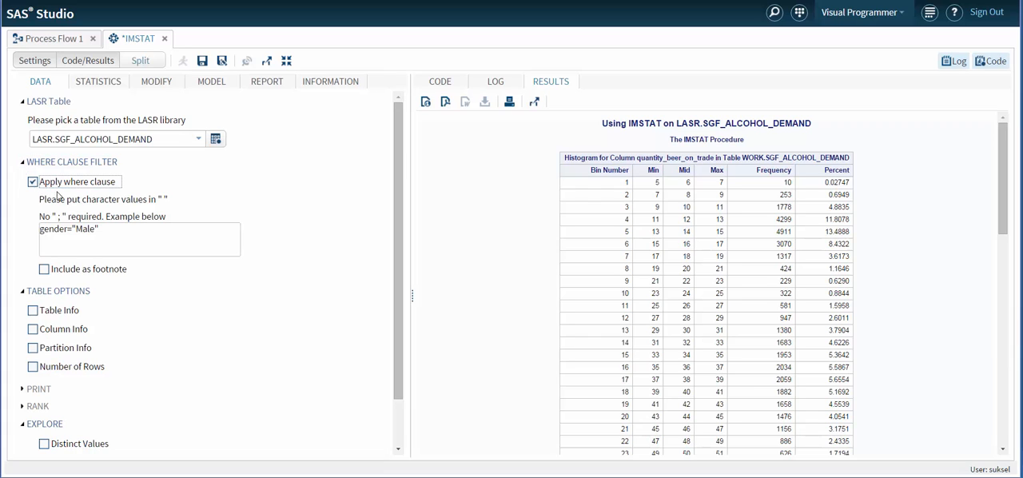
pyautogui.click(438, 83)
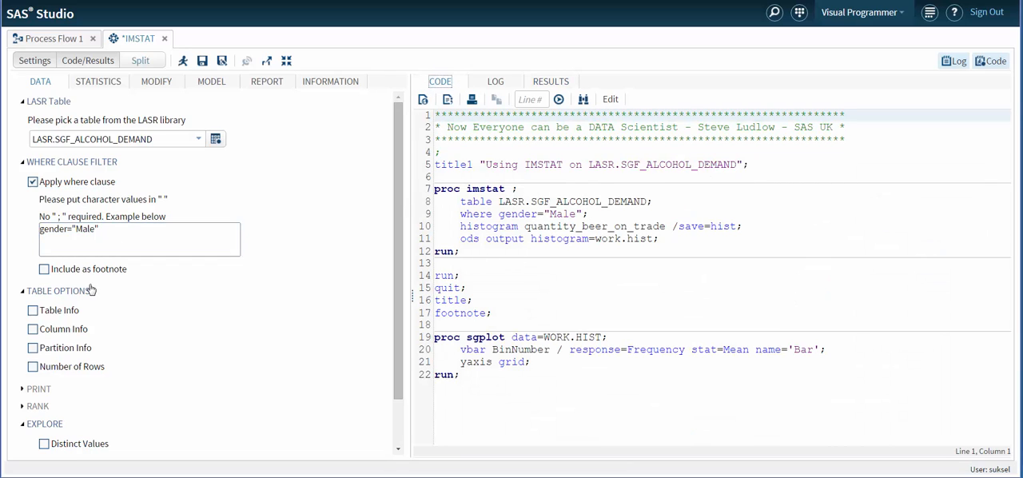
pyautogui.click(44, 270)
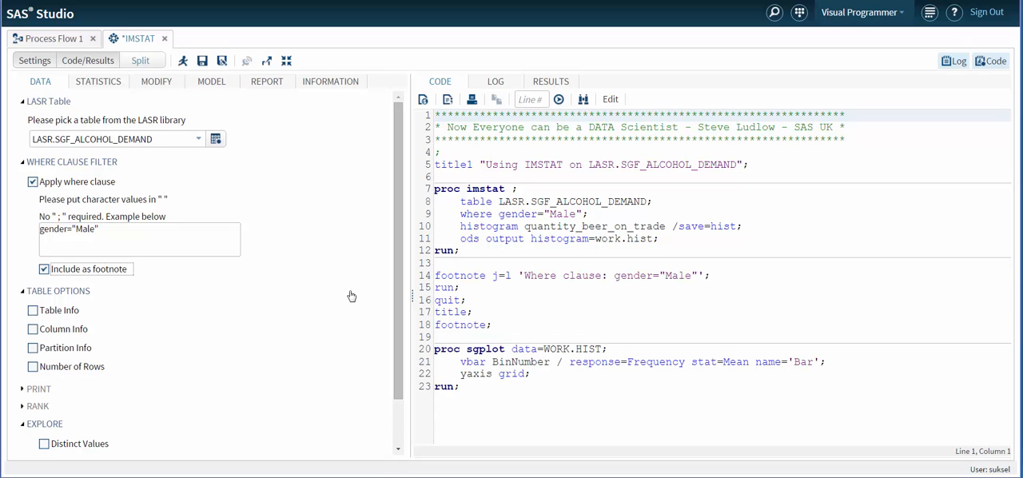
# Run the filtered histogram and review it, then turn off the where clause and return to the generated code.
pyautogui.click(184, 62)
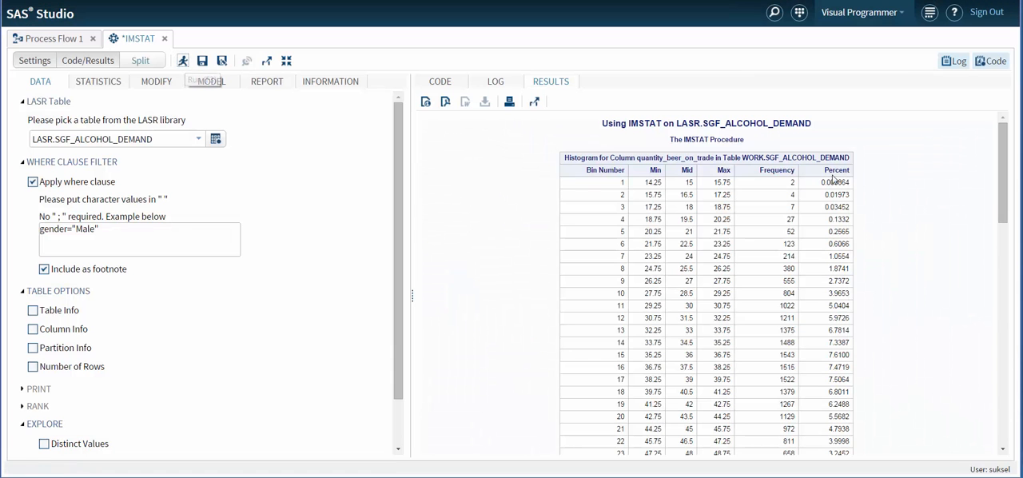
pyautogui.moveTo(1005, 155); pyautogui.dragTo(969, 129)
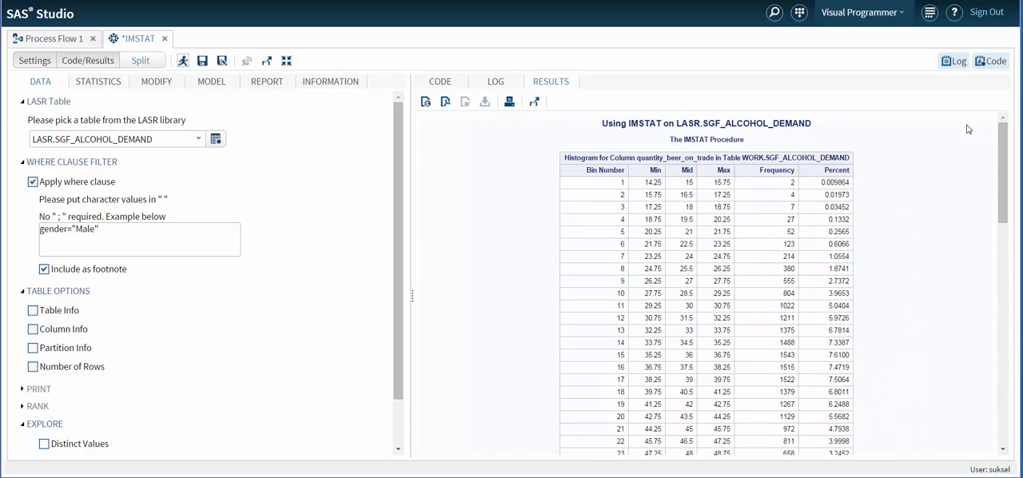
pyautogui.click(33, 183)
pyautogui.click(438, 84)
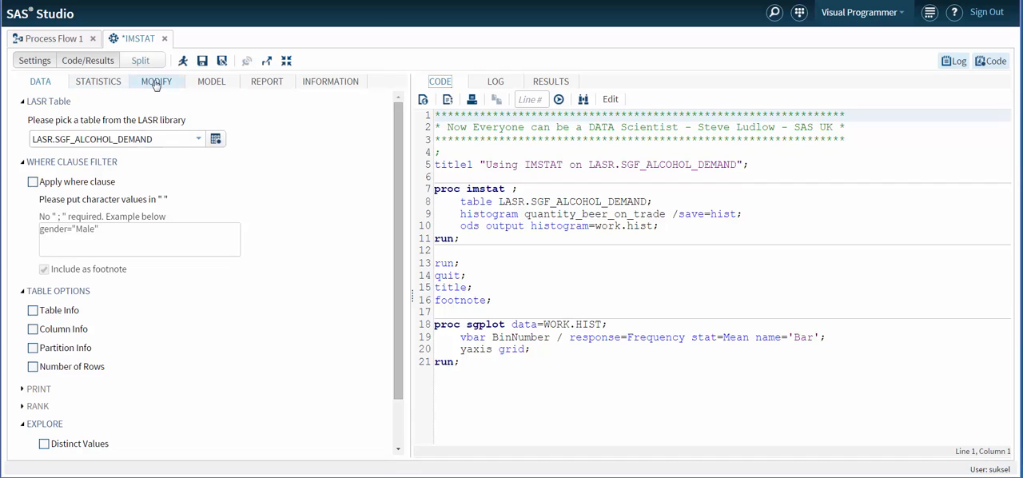
# Turn off Histogram in the statistics options and look over the multi-dimensional settings.
pyautogui.click(104, 85)
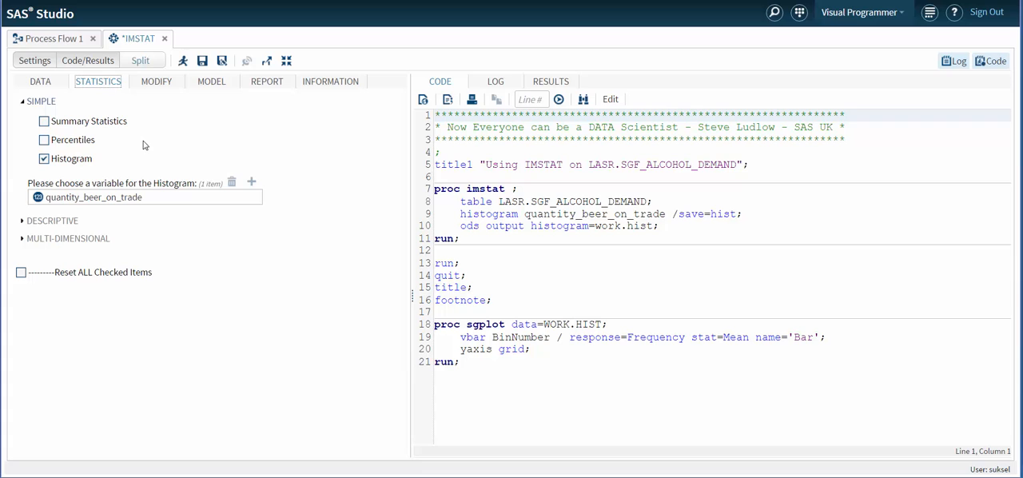
pyautogui.click(44, 159)
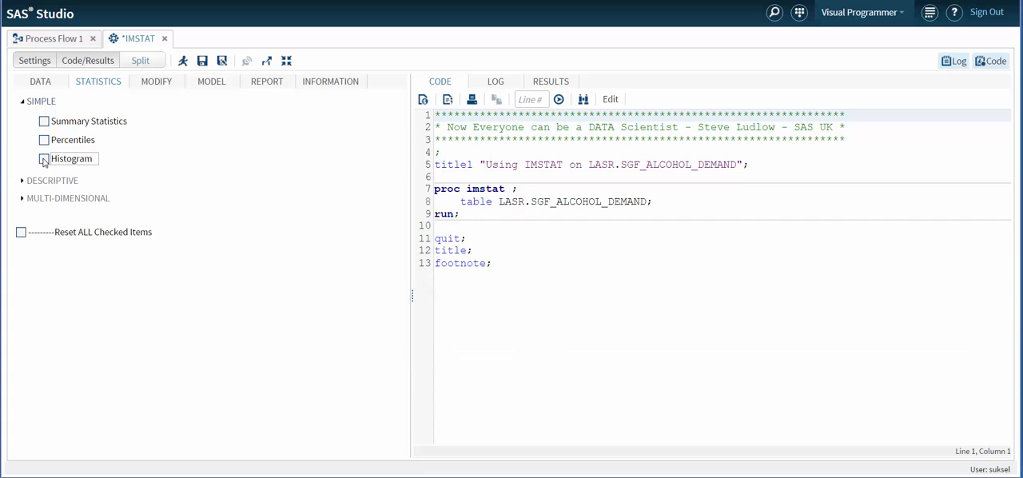
pyautogui.click(23, 202)
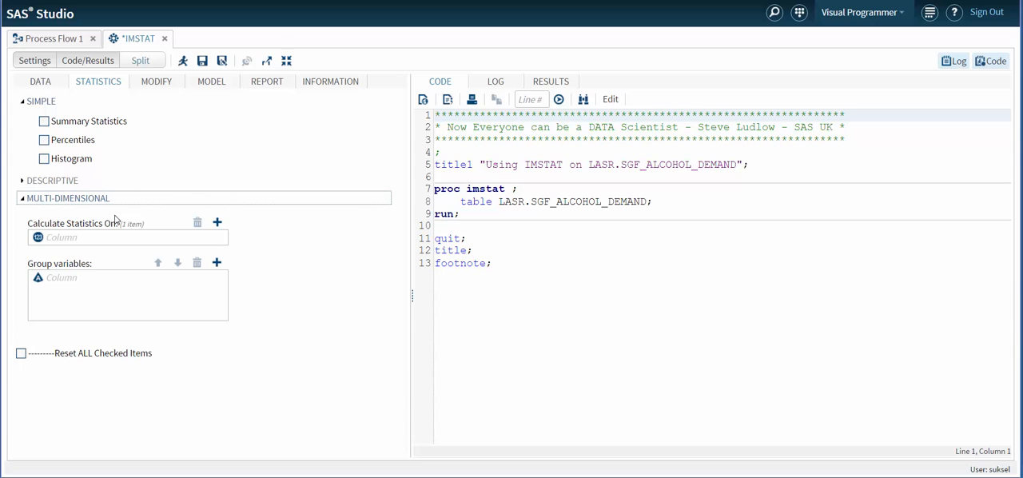
pyautogui.click(22, 198)
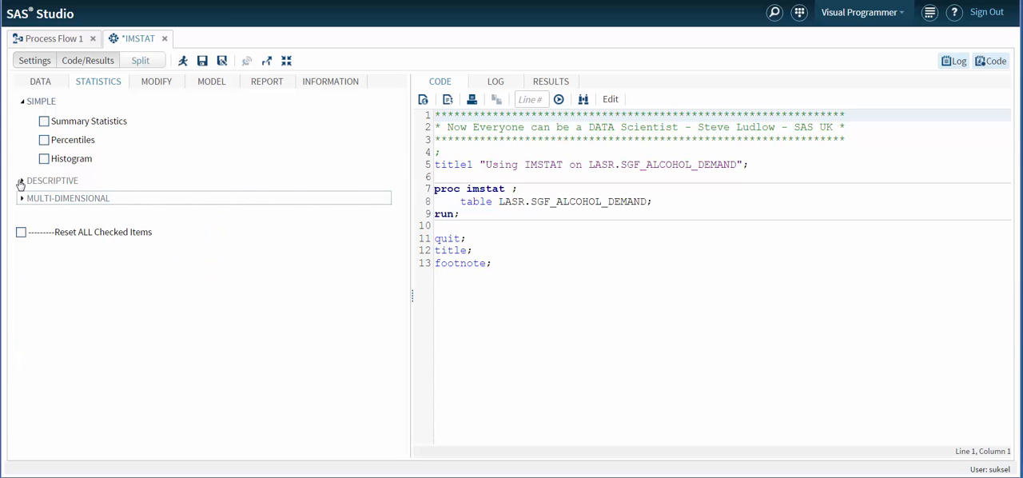
# Enable Correlation in the descriptive statistics, run the task to review the matrix, and reset all checked statistics.
pyautogui.click(21, 182)
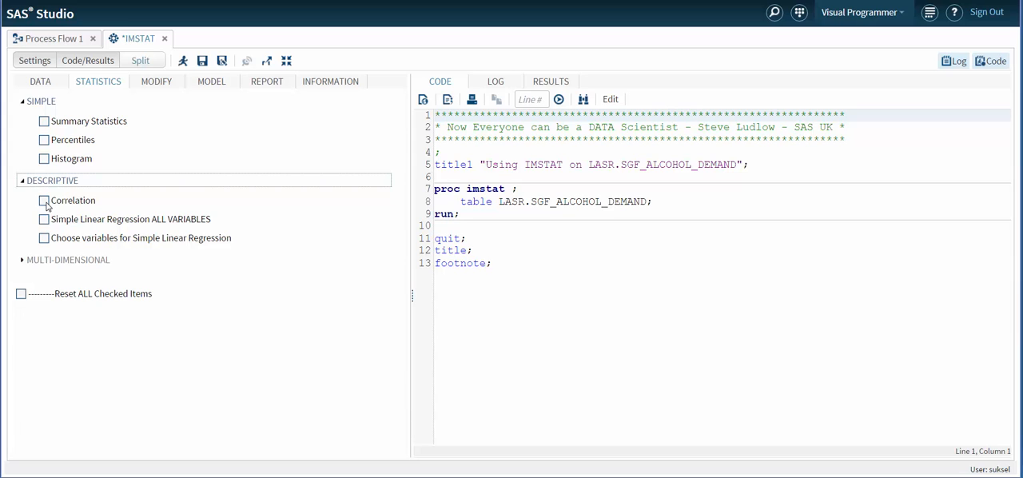
pyautogui.click(44, 201)
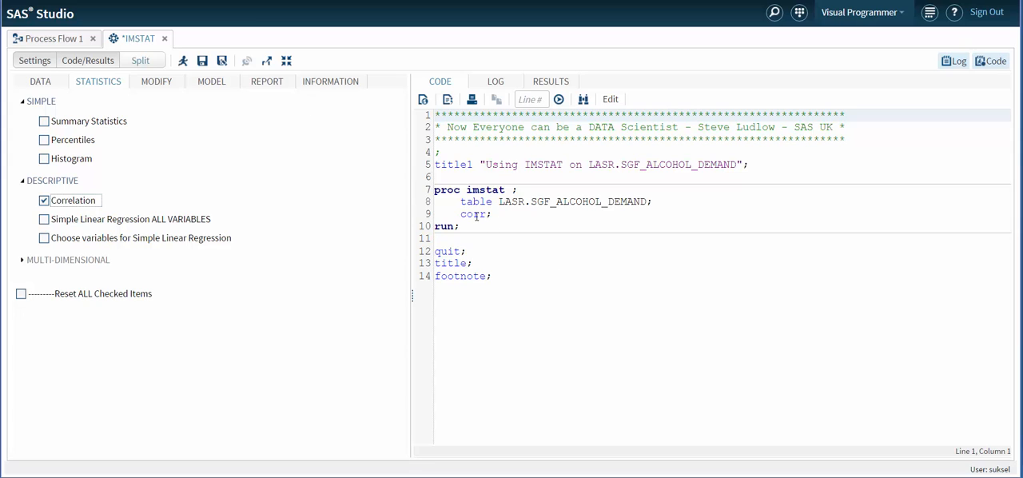
pyautogui.click(182, 63)
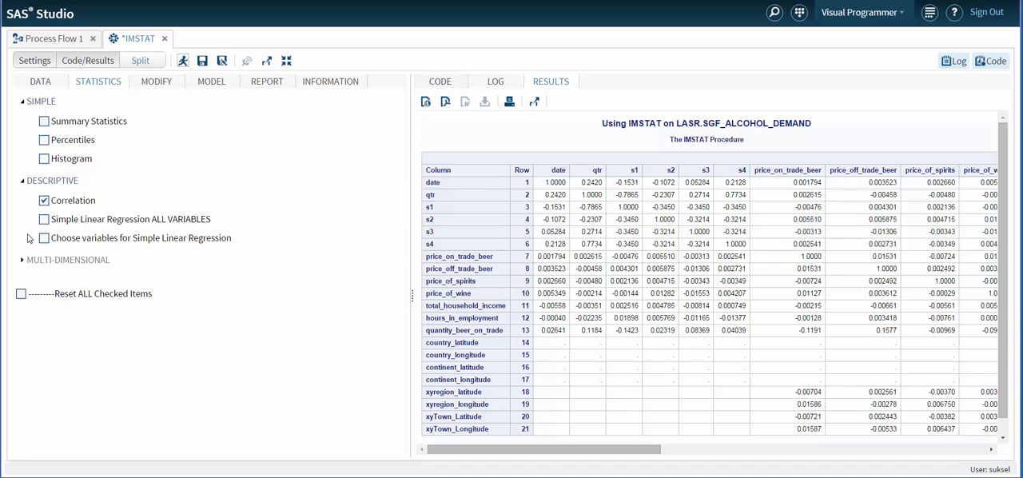
pyautogui.click(22, 294)
pyautogui.click(439, 84)
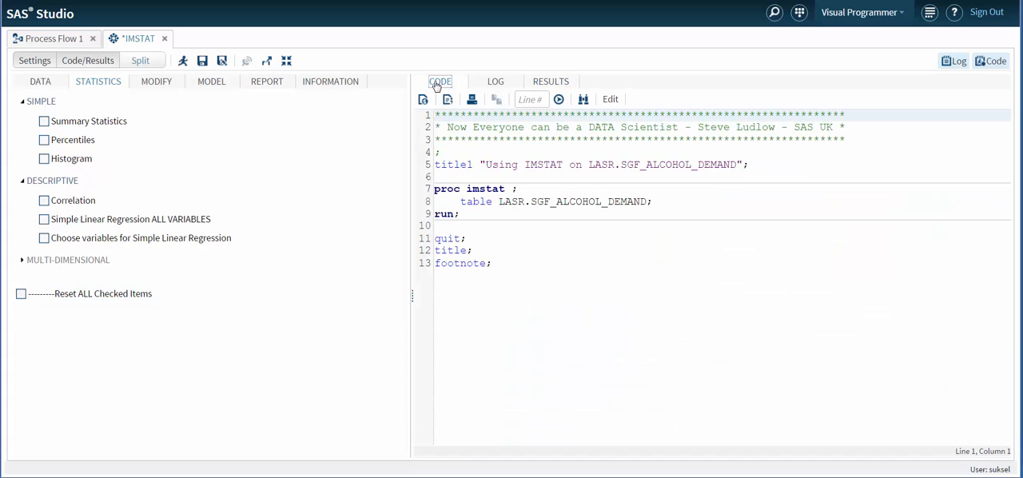
# Set a log transformation on the variables from price_on_trade_beer through quantity_beer_on_trade, run the task, and return to the generated code.
pyautogui.click(152, 83)
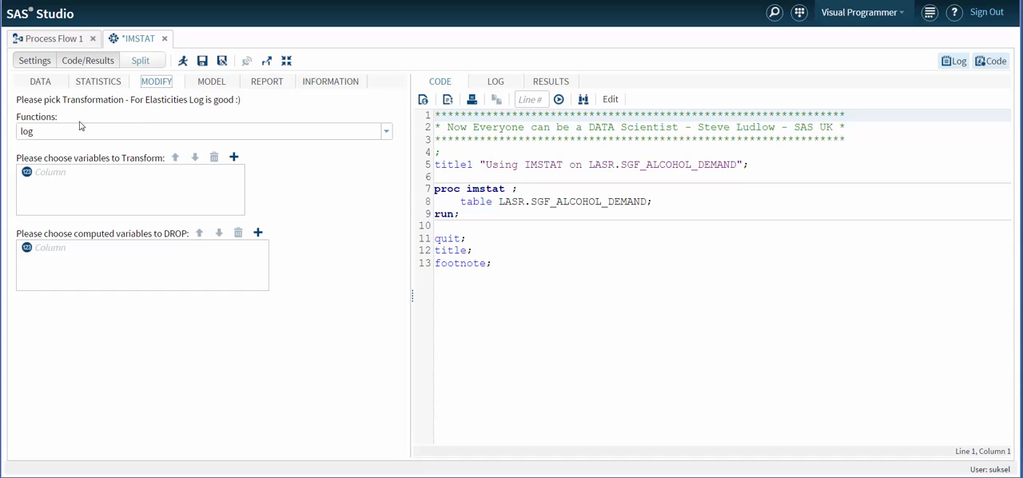
pyautogui.click(386, 133)
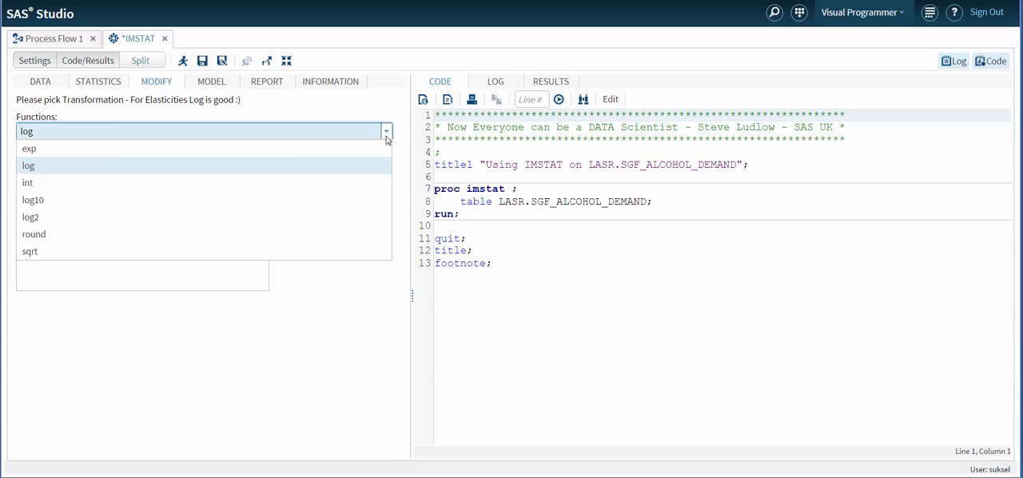
pyautogui.click(34, 169)
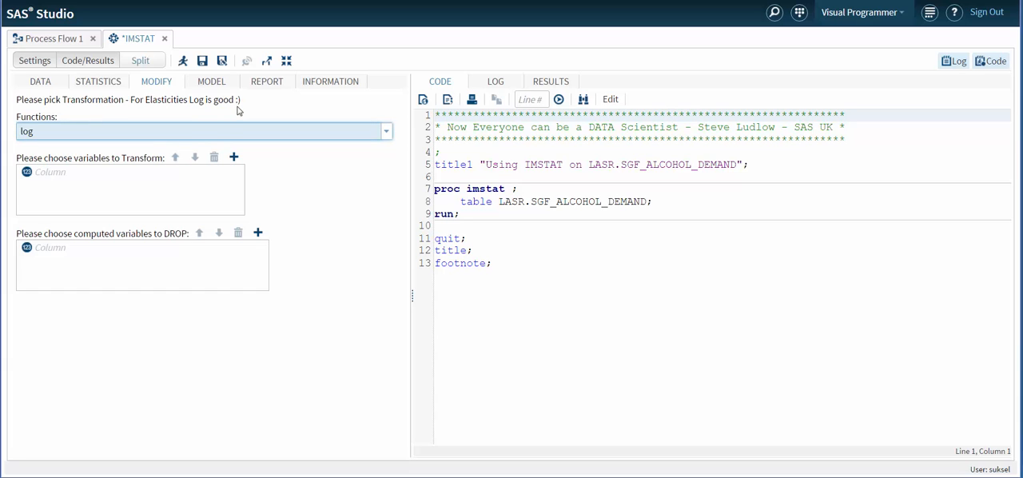
pyautogui.click(234, 157)
pyautogui.scroll(-2, 527, 226)
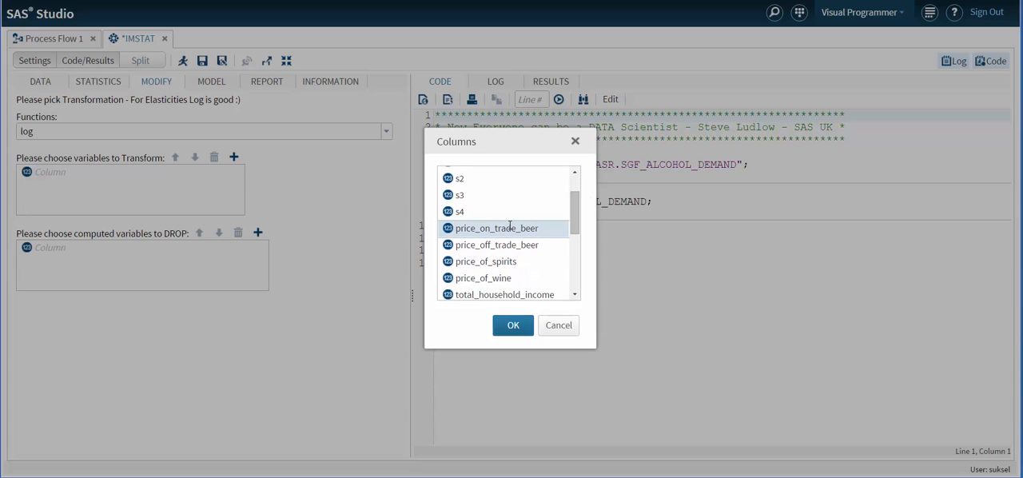
pyautogui.scroll(-2, 565, 294)
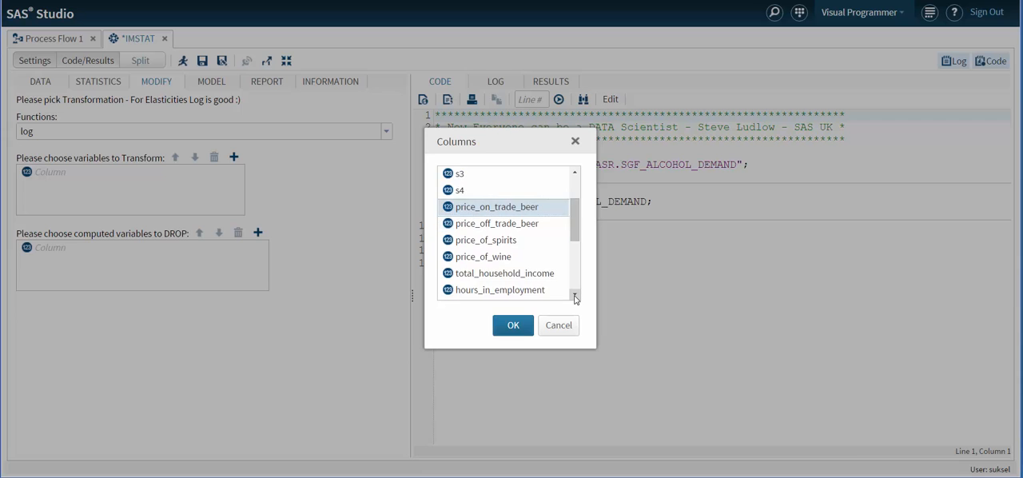
pyautogui.keyDown('shift'); pyautogui.click(510, 264); pyautogui.keyUp('shift')
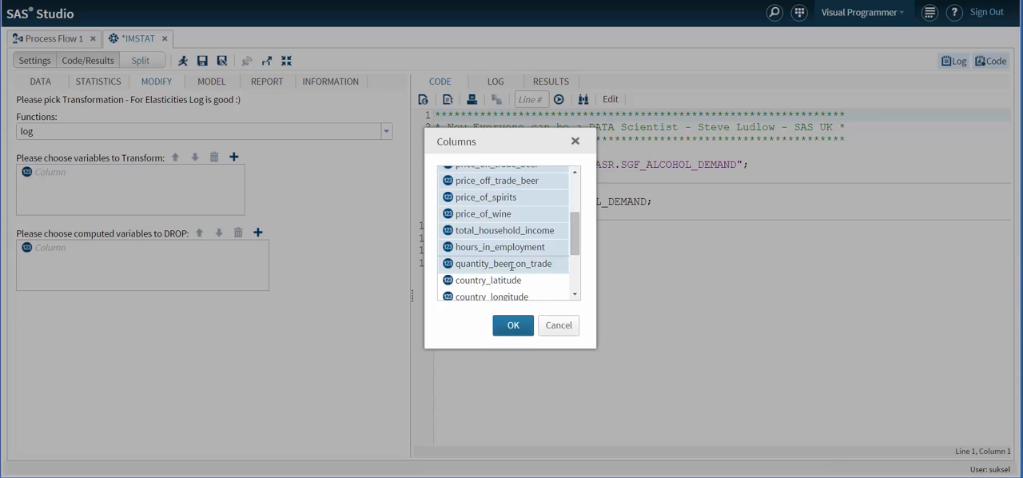
pyautogui.click(514, 325)
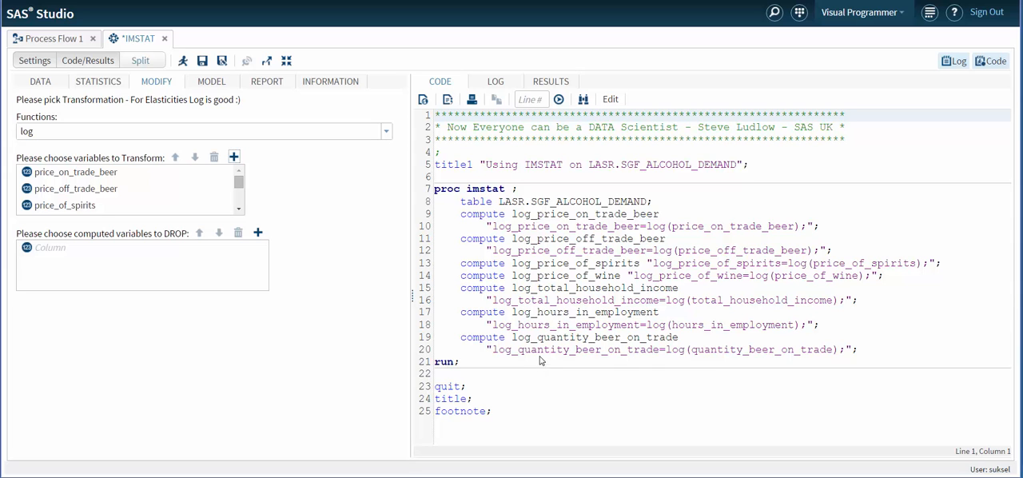
pyautogui.click(182, 64)
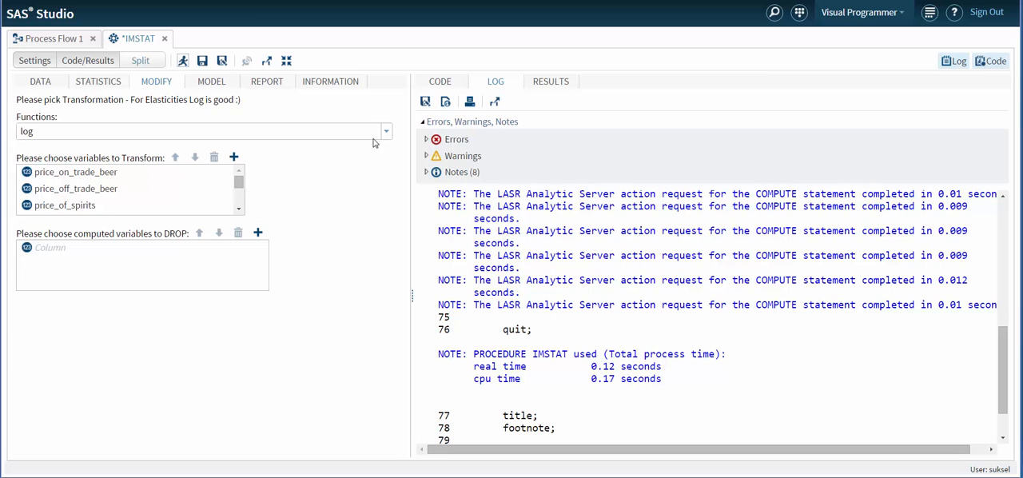
pyautogui.click(439, 82)
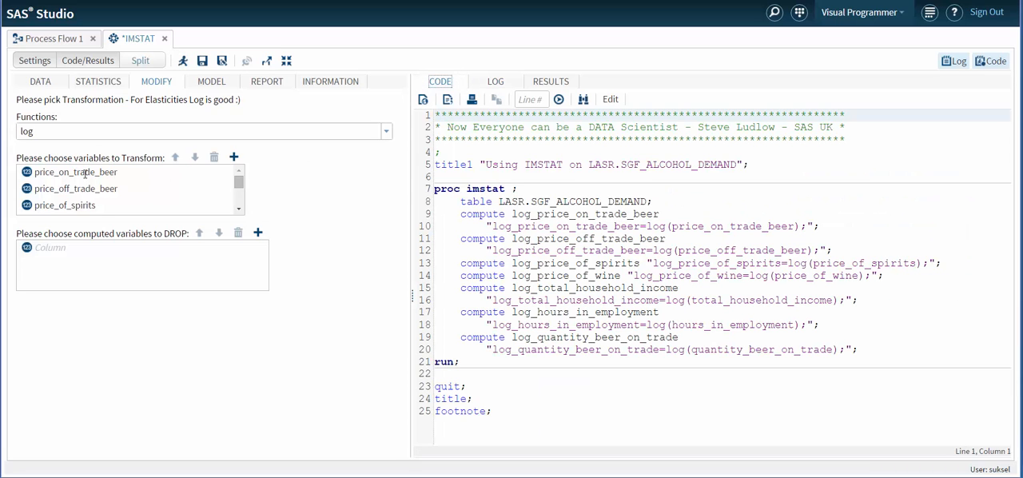
# Remove all variables from the list of variables to transform.
pyautogui.click(85, 173)
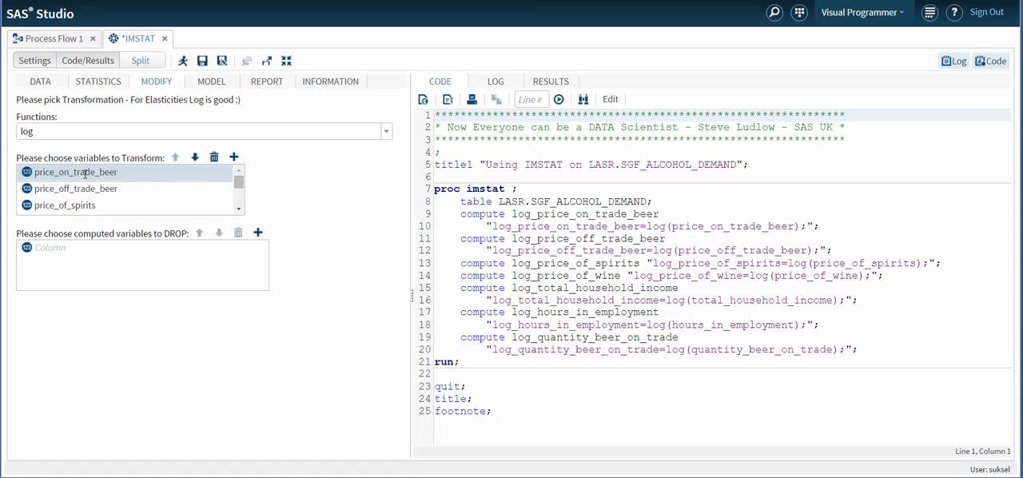
pyautogui.hotkey('ctrl', 'a')
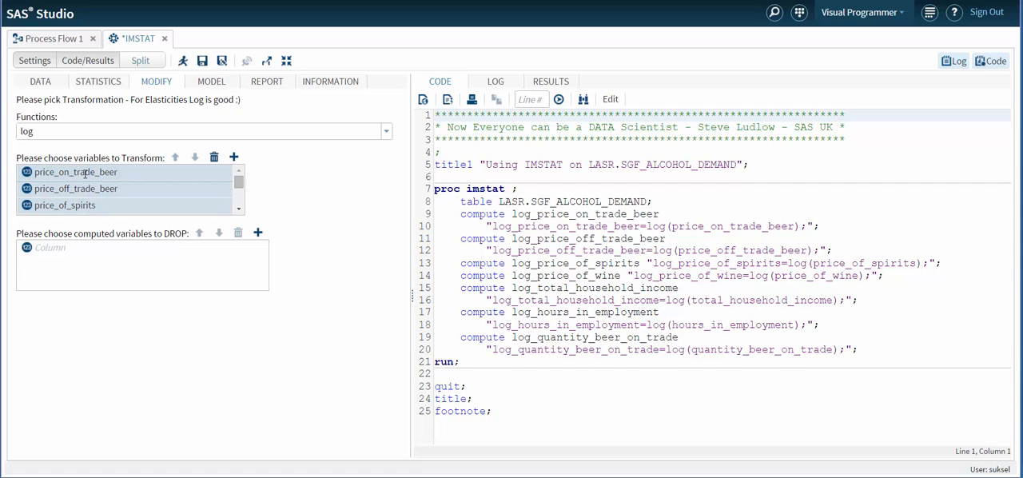
pyautogui.click(213, 158)
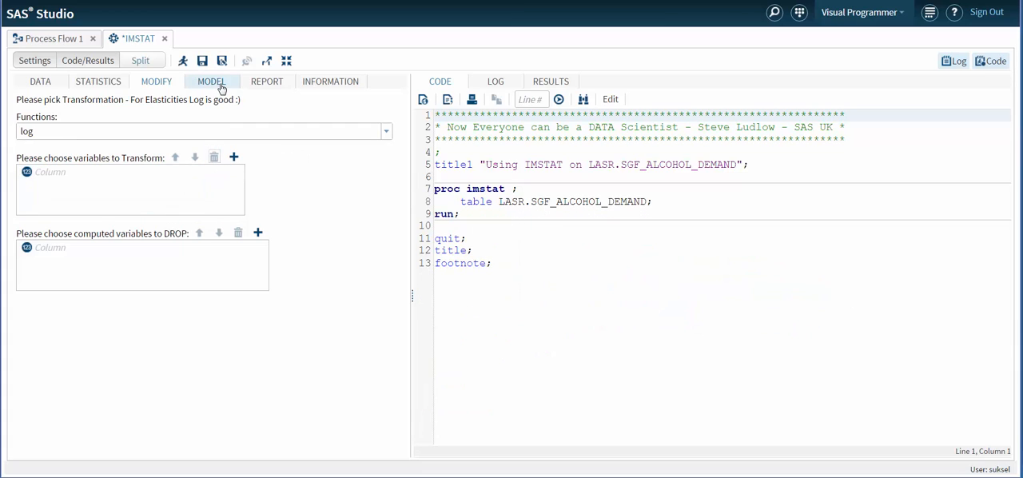
# Check the reporting settings, then examine the model's variable summary down to the log-transformed variables.
pyautogui.click(272, 82)
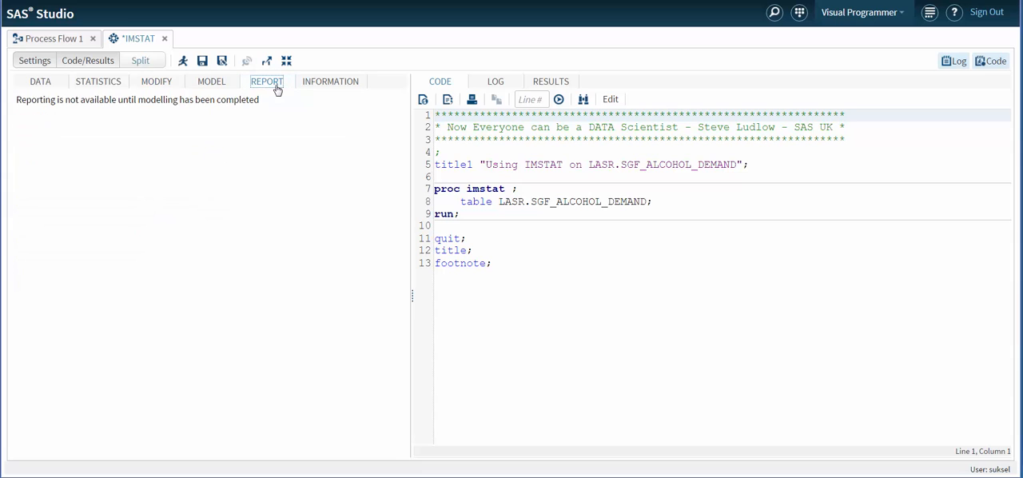
pyautogui.click(218, 88)
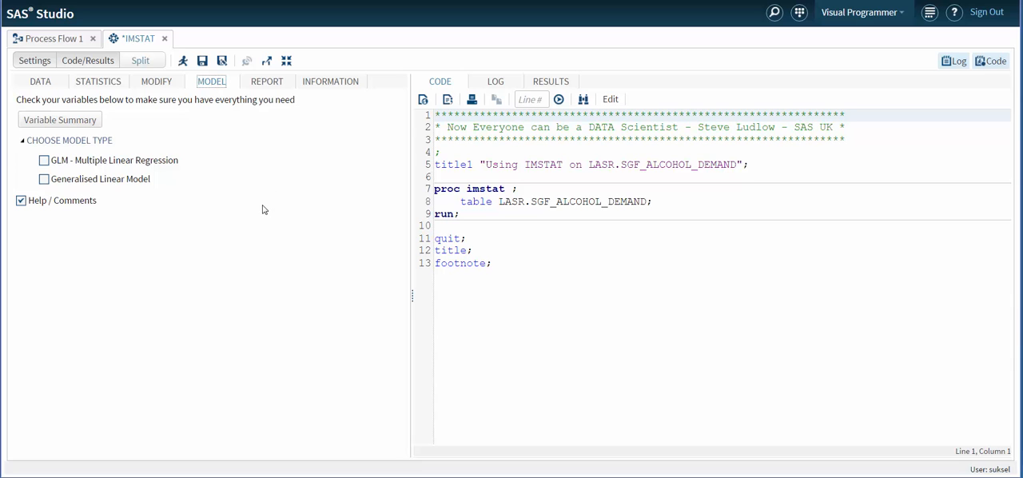
pyautogui.click(67, 123)
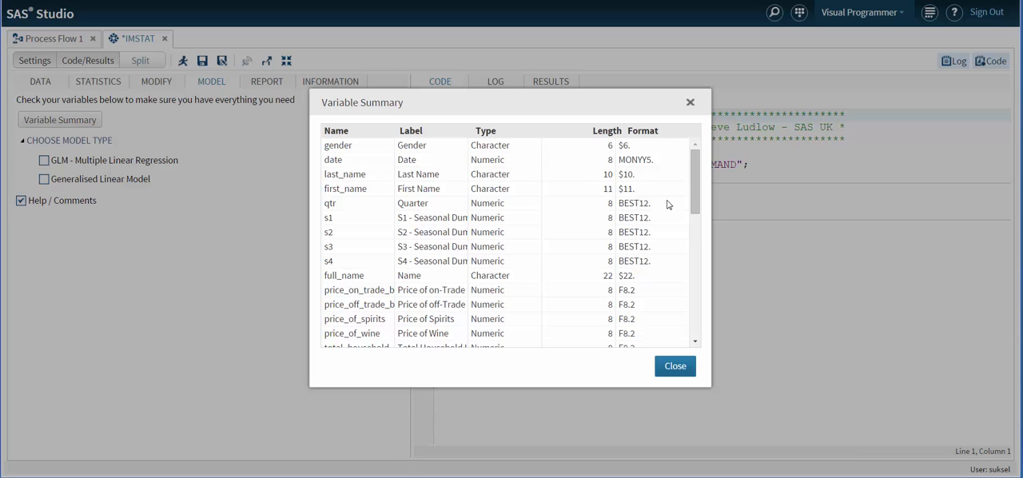
pyautogui.moveTo(694, 173); pyautogui.dragTo(694, 296)
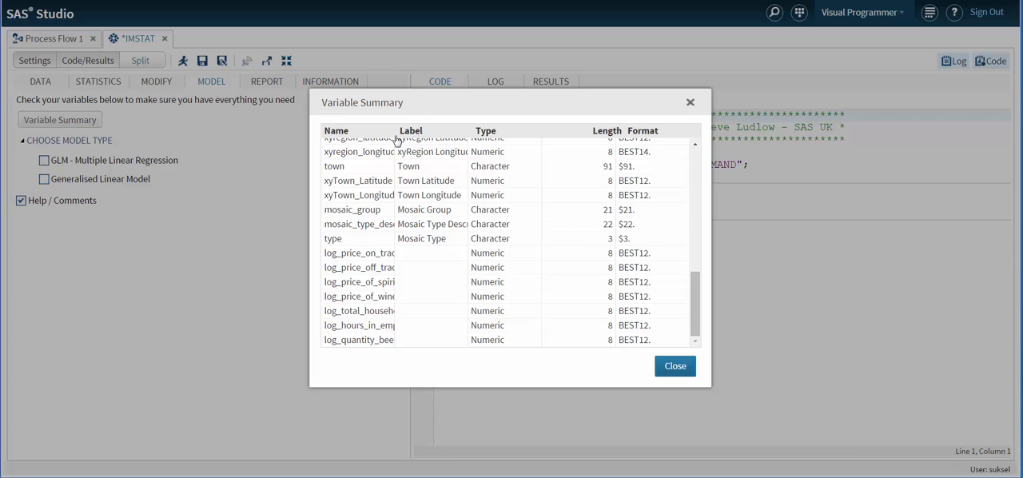
pyautogui.click(676, 368)
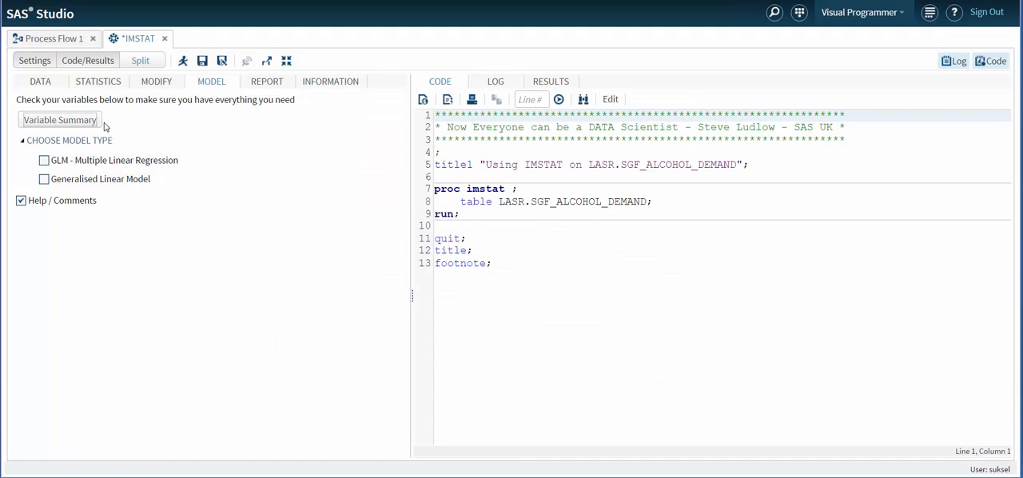
# Switch the LASR table to LASR.ALCOHOL_DEMAND and back to LASR.SGF_ALCOHOL_DEMAND to reload its columns.
pyautogui.click(41, 84)
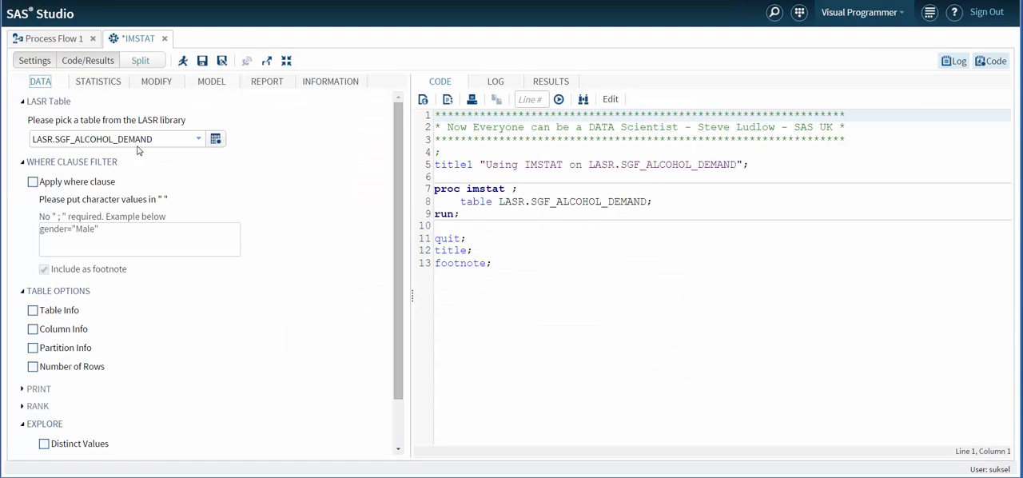
pyautogui.click(199, 141)
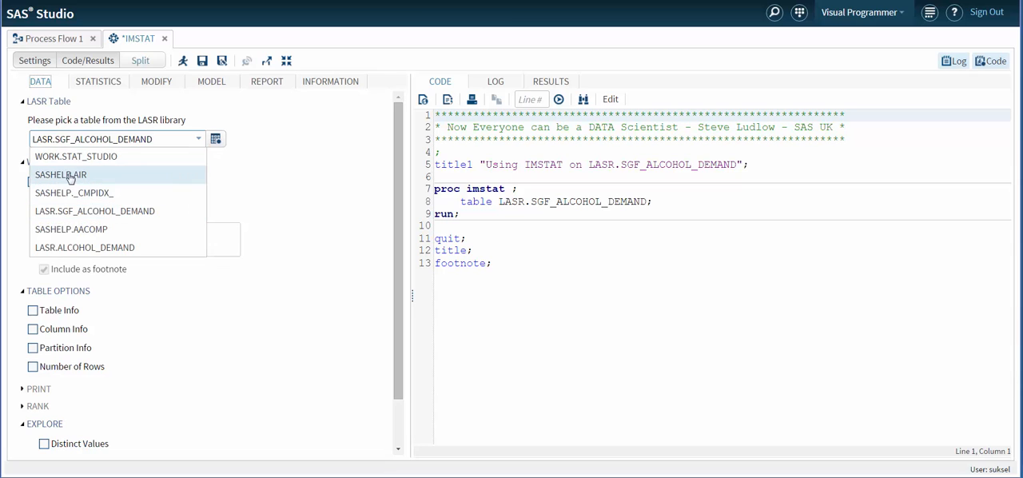
pyautogui.click(86, 247)
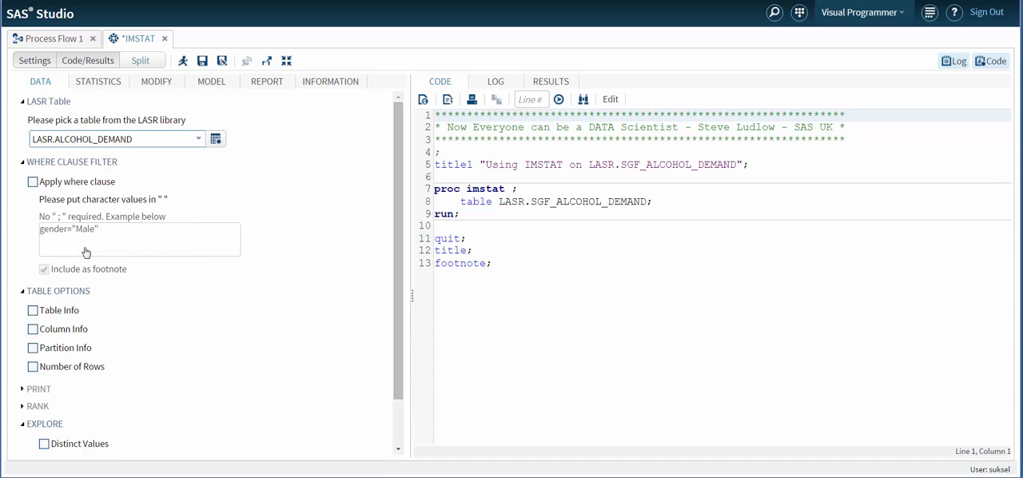
pyautogui.click(199, 141)
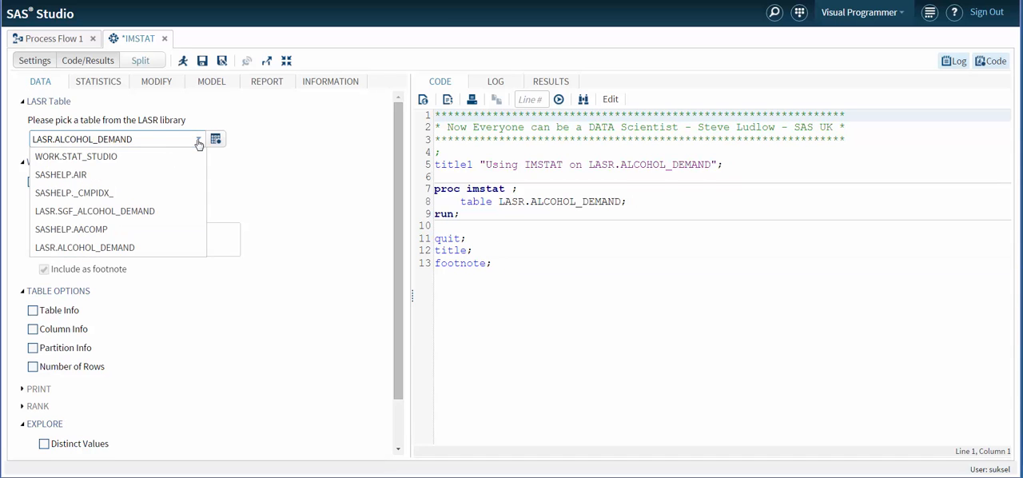
pyautogui.click(108, 216)
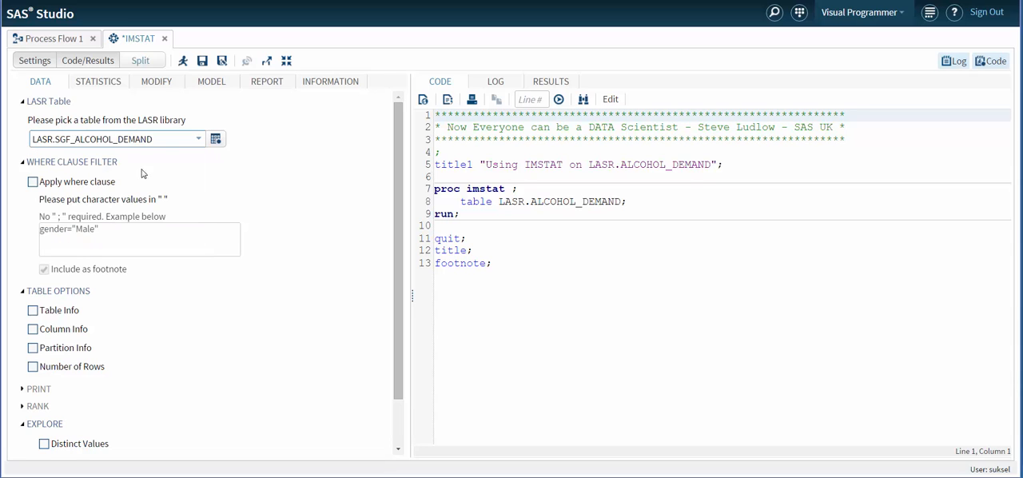
# Enable GLM - Multiple Linear Regression as the model type, after checking the reporting settings.
pyautogui.click(213, 83)
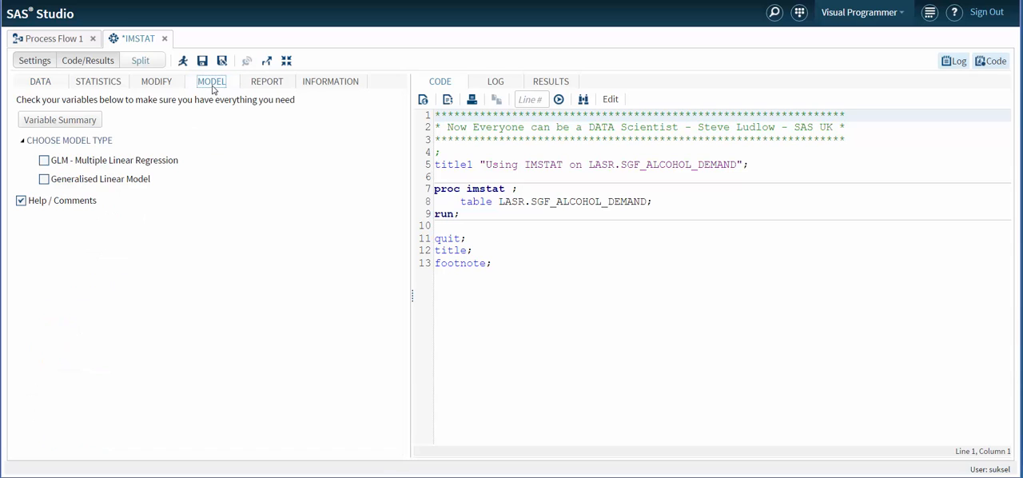
pyautogui.click(268, 88)
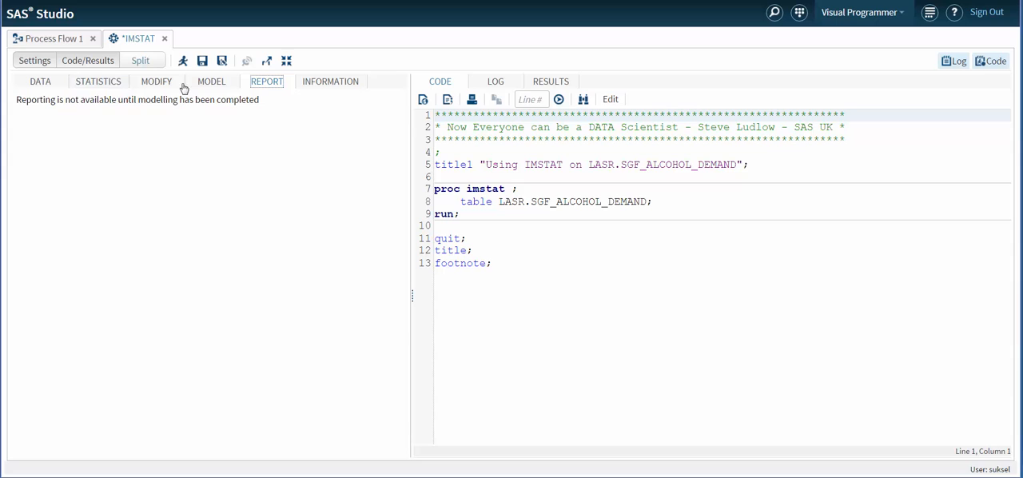
pyautogui.click(211, 88)
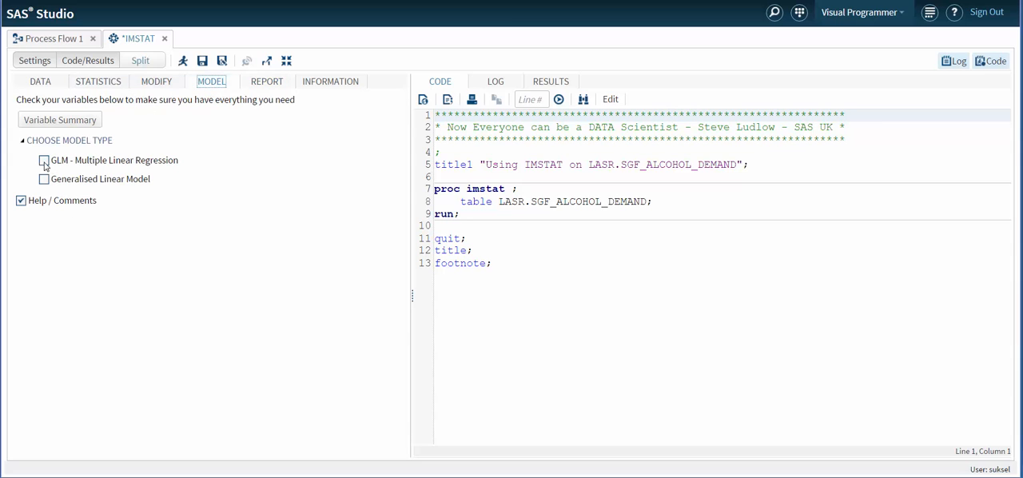
pyautogui.click(44, 161)
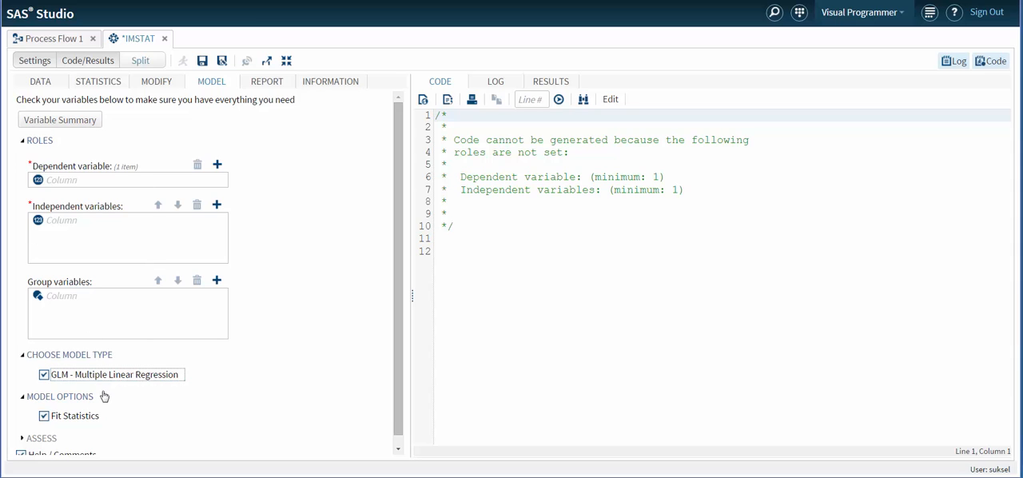
pyautogui.moveTo(400, 290); pyautogui.dragTo(399, 318)
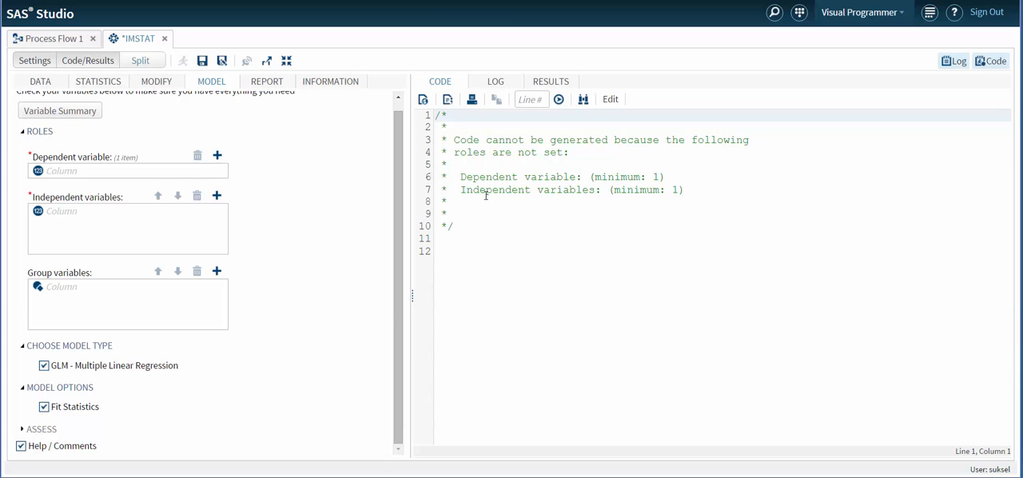
# Assign log_quantity_beer_on_trade as the dependent variable of the GLM model.
pyautogui.click(217, 155)
pyautogui.moveTo(575, 190); pyautogui.dragTo(574, 272)
pyautogui.click(529, 282)
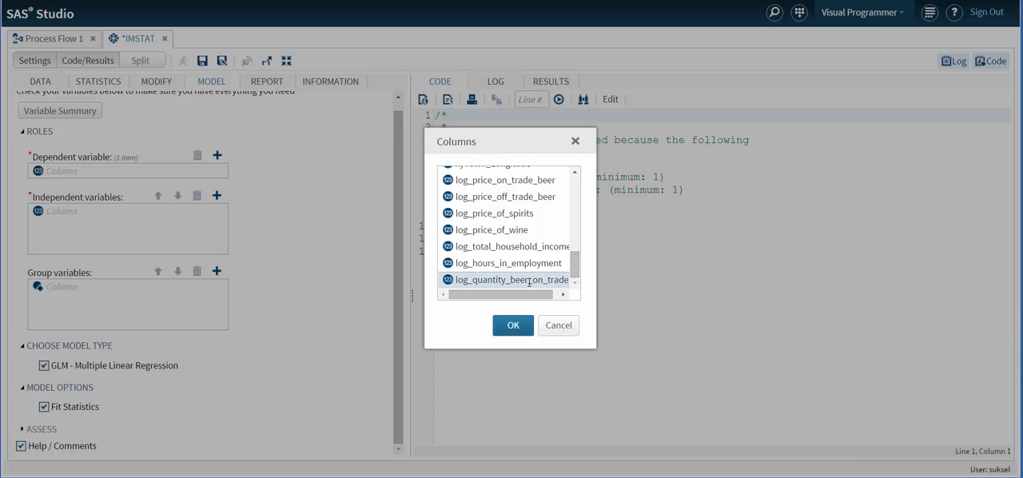
pyautogui.click(512, 326)
# Add s1, s2, s3 and the log variables from log_price_on_trade_beer through log_hours_in_employment as independent variables.
pyautogui.click(216, 196)
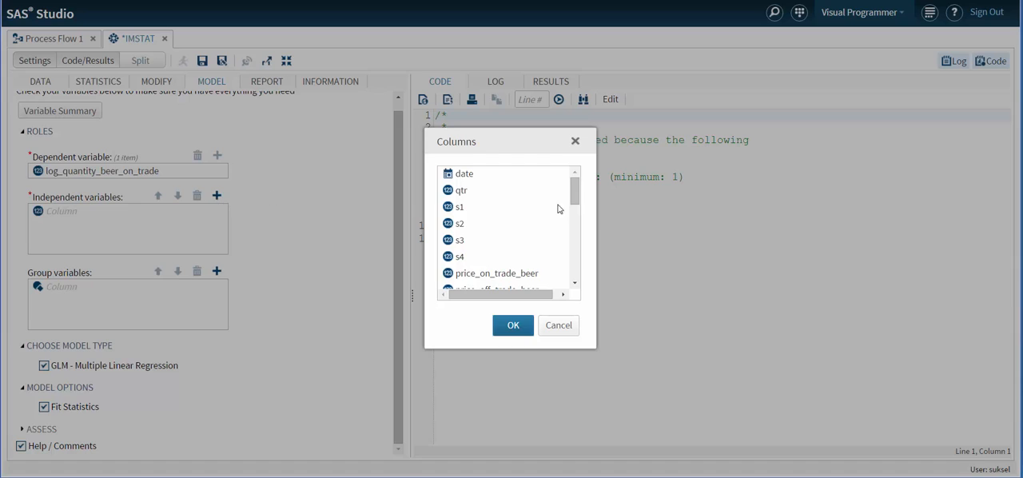
pyautogui.click(457, 203)
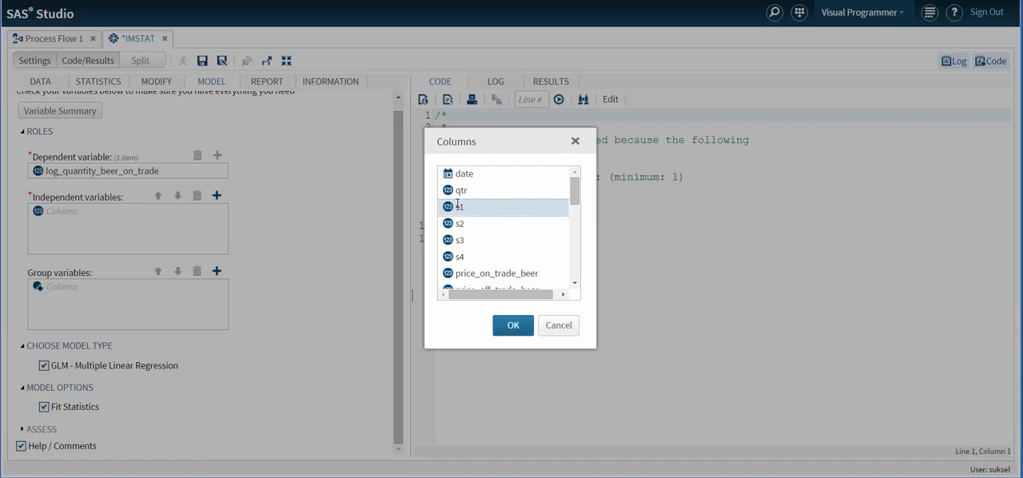
pyautogui.keyDown('ctrl'); pyautogui.click(464, 222); pyautogui.keyUp('ctrl')
pyautogui.keyDown('ctrl'); pyautogui.click(468, 240); pyautogui.keyUp('ctrl')
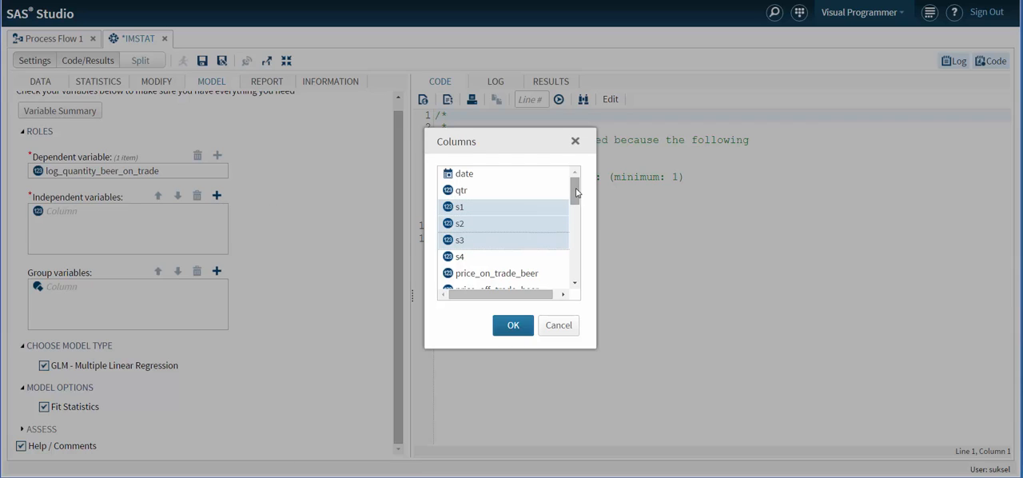
pyautogui.scroll(-1, 575, 200)
pyautogui.moveTo(575, 197); pyautogui.dragTo(572, 264)
pyautogui.keyDown('ctrl'); pyautogui.click(472, 206); pyautogui.keyUp('ctrl')
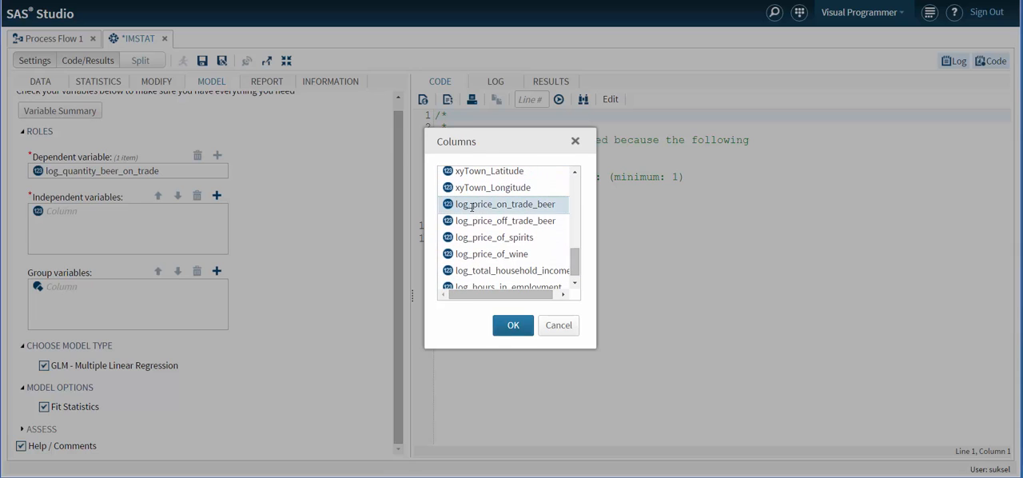
pyautogui.keyDown('ctrl'); pyautogui.click(481, 221); pyautogui.keyUp('ctrl')
pyautogui.keyDown('ctrl'); pyautogui.click(488, 238); pyautogui.keyUp('ctrl')
pyautogui.keyDown('ctrl'); pyautogui.click(497, 253); pyautogui.keyUp('ctrl')
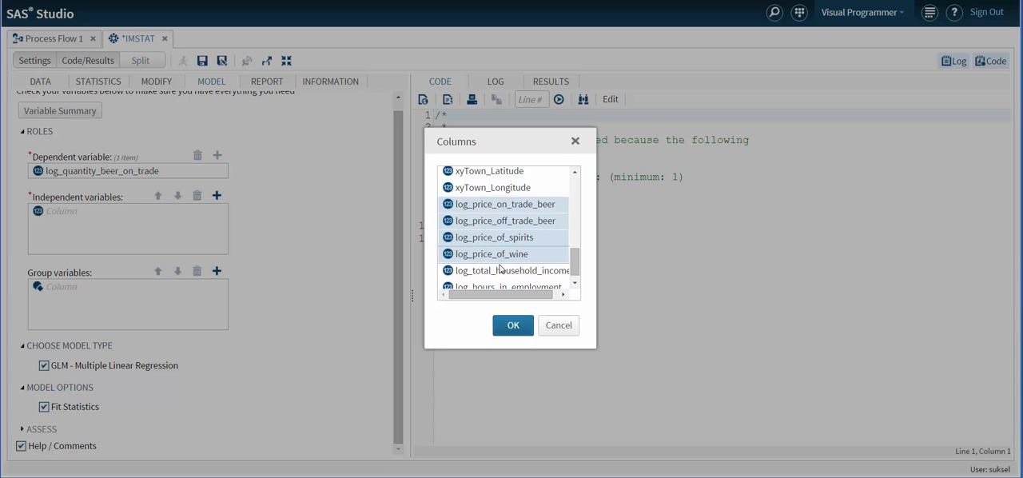
pyautogui.keyDown('ctrl'); pyautogui.click(504, 270); pyautogui.keyUp('ctrl')
pyautogui.scroll(-1, 579, 274)
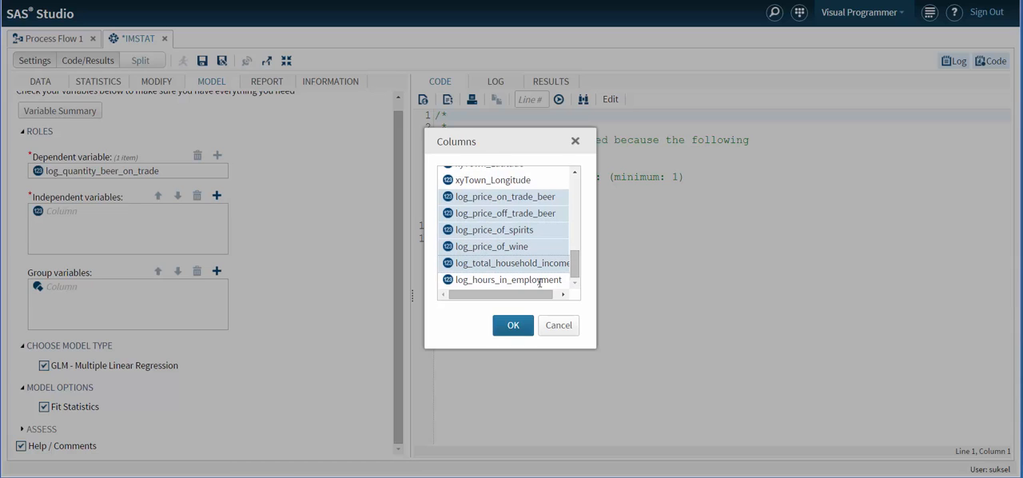
pyautogui.keyDown('ctrl'); pyautogui.click(527, 279); pyautogui.keyUp('ctrl')
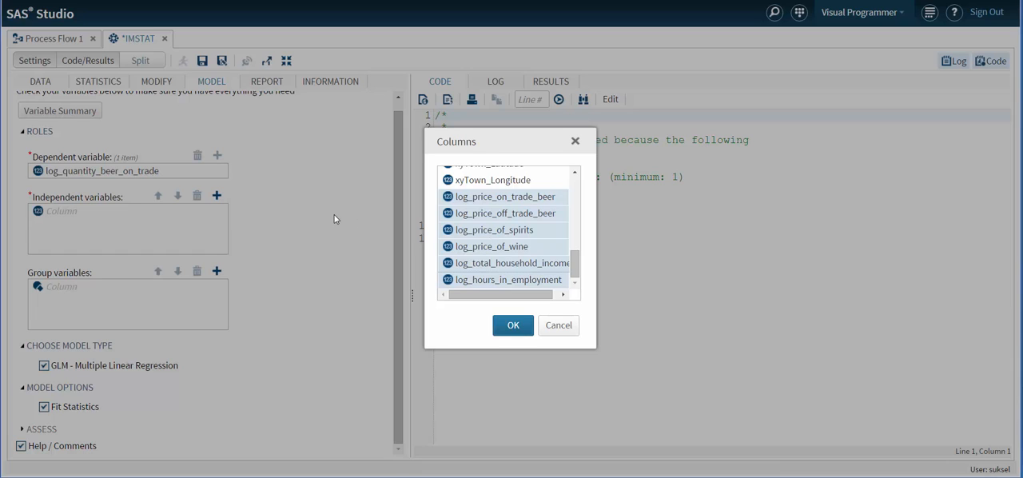
pyautogui.click(513, 326)
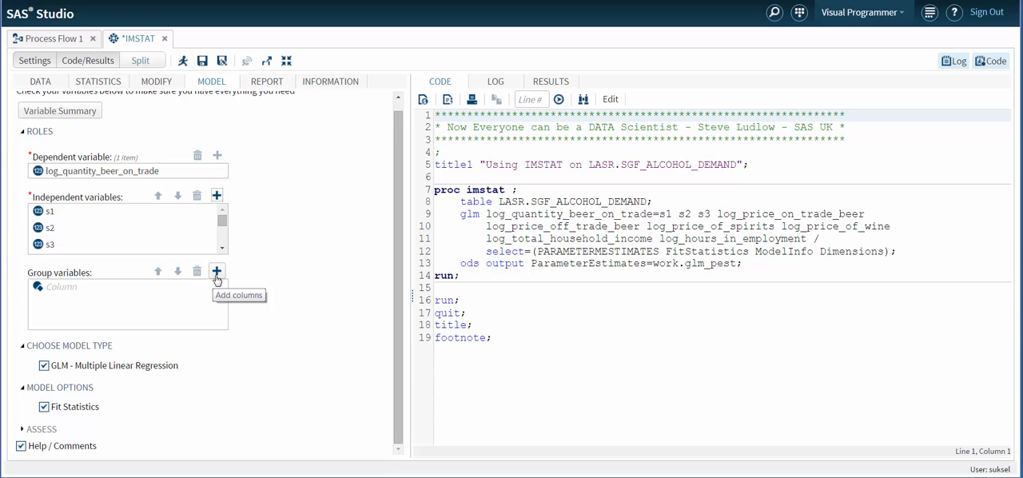
# Run the GLM regression and review its fit statistics and parameter estimates.
pyautogui.click(182, 62)
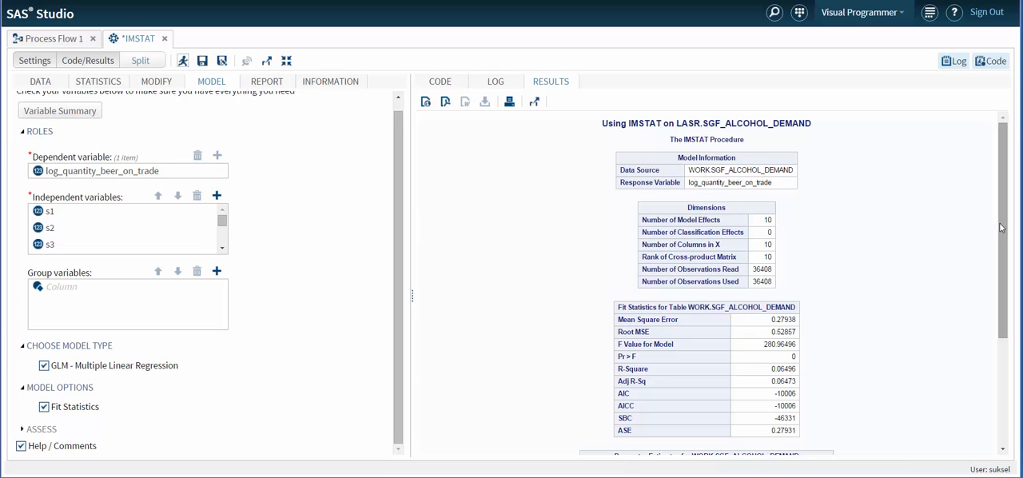
pyautogui.moveTo(998, 232); pyautogui.dragTo(985, 370)
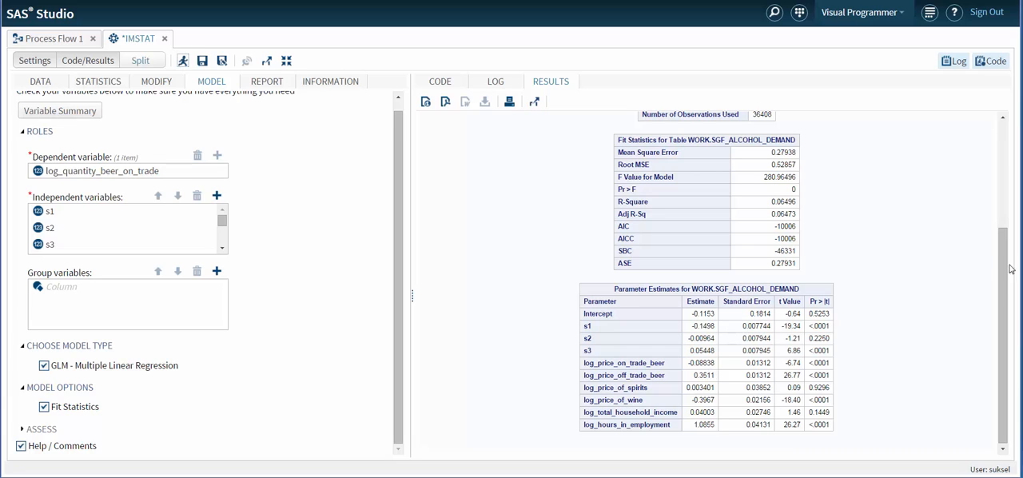
pyautogui.moveTo(1003, 264); pyautogui.dragTo(1003, 154)
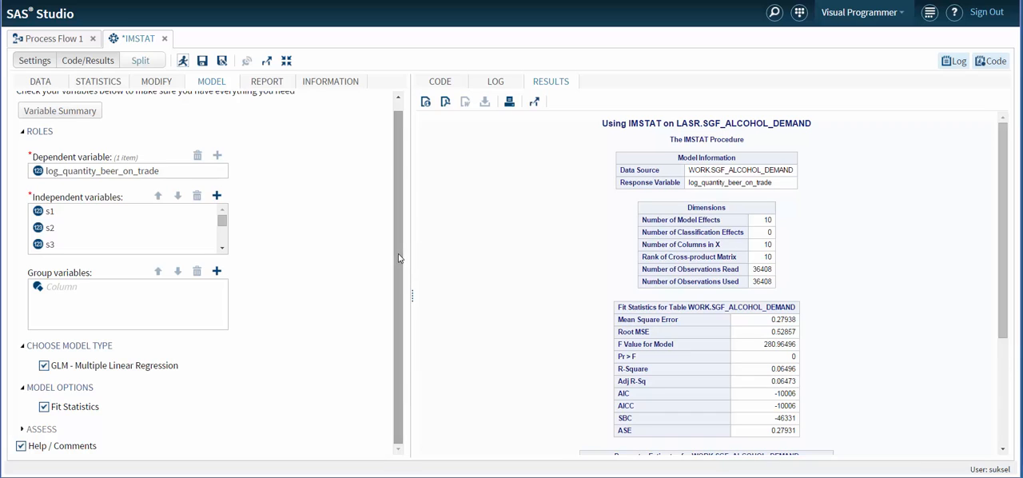
# Enable Calculate Predicted Value and Show Assessment Plots for the model and review the generated assessment code.
pyautogui.click(24, 431)
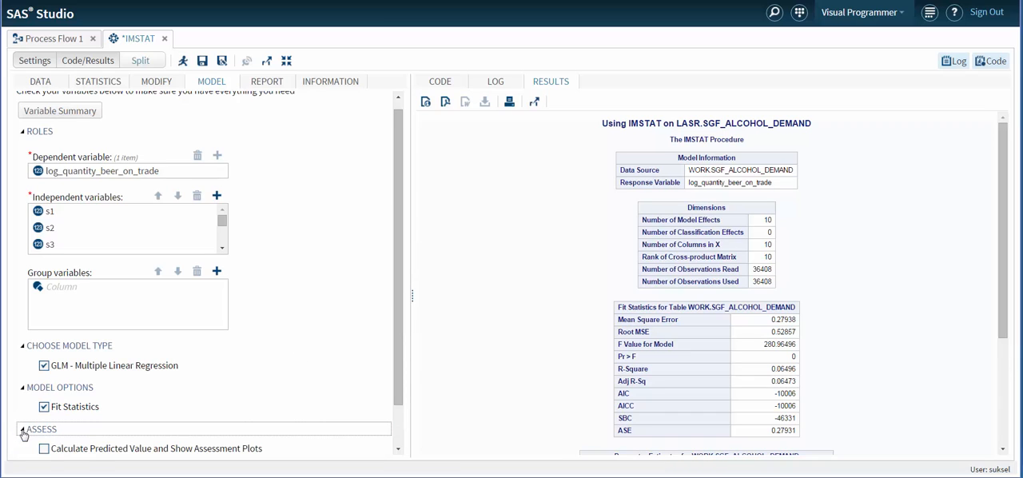
pyautogui.scroll(-1, 397, 323)
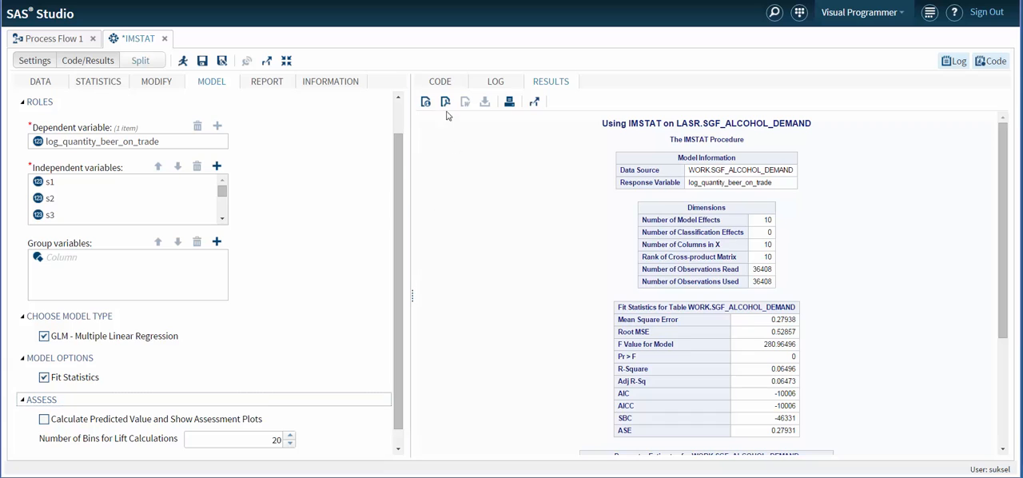
pyautogui.click(439, 80)
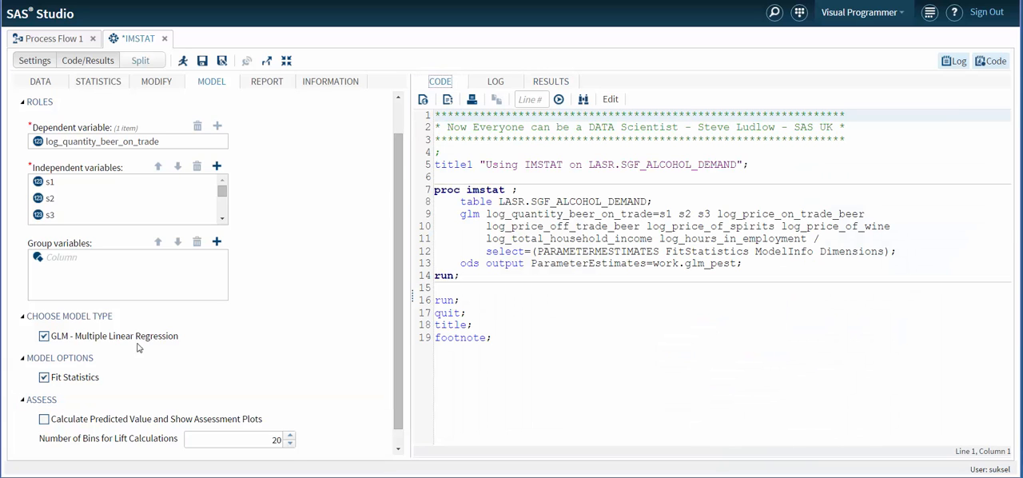
pyautogui.click(44, 420)
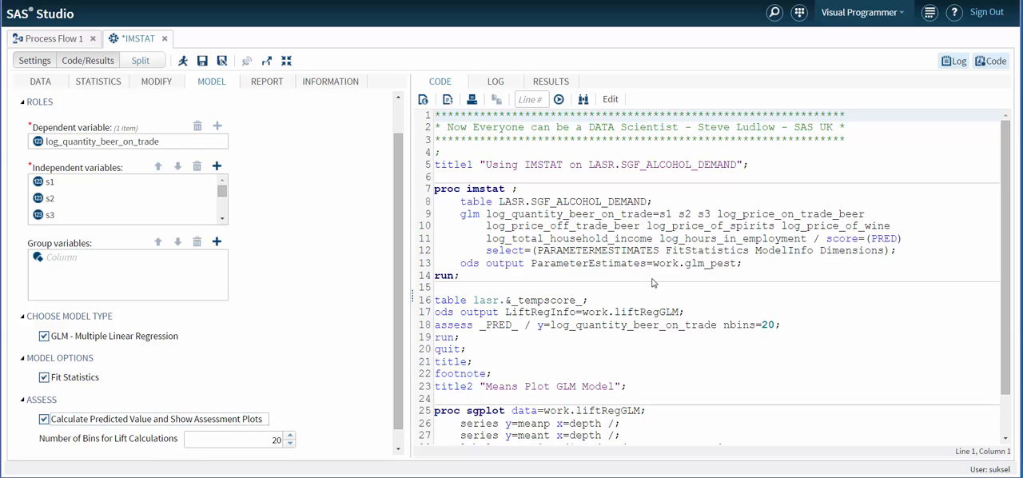
pyautogui.moveTo(1005, 206); pyautogui.dragTo(1007, 250)
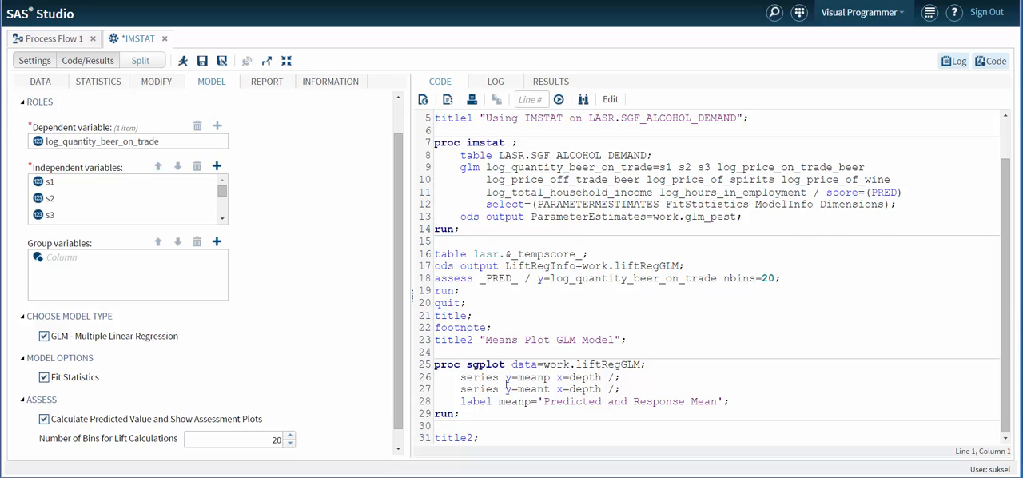
# Set the number of bins for lift calculations to 50.
pyautogui.click(289, 440)
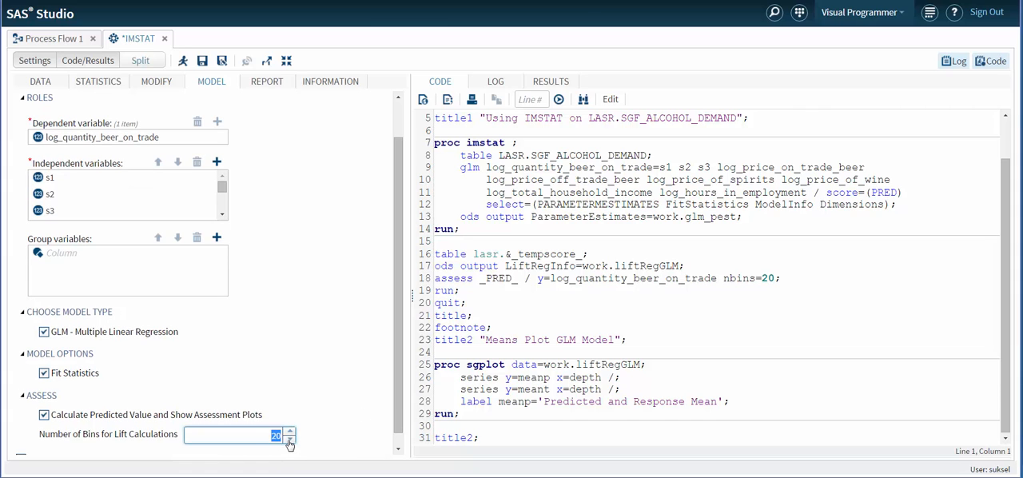
pyautogui.write('50')
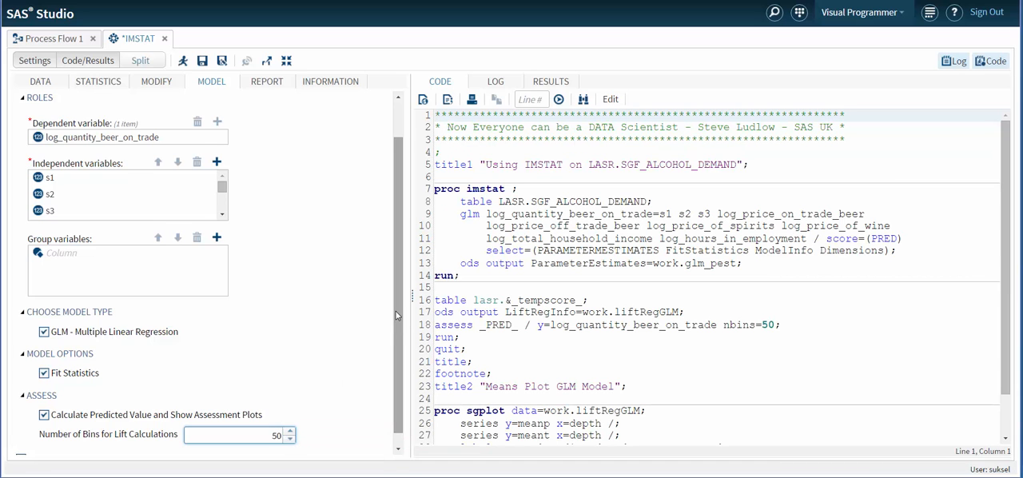
pyautogui.moveTo(397, 311); pyautogui.dragTo(400, 366)
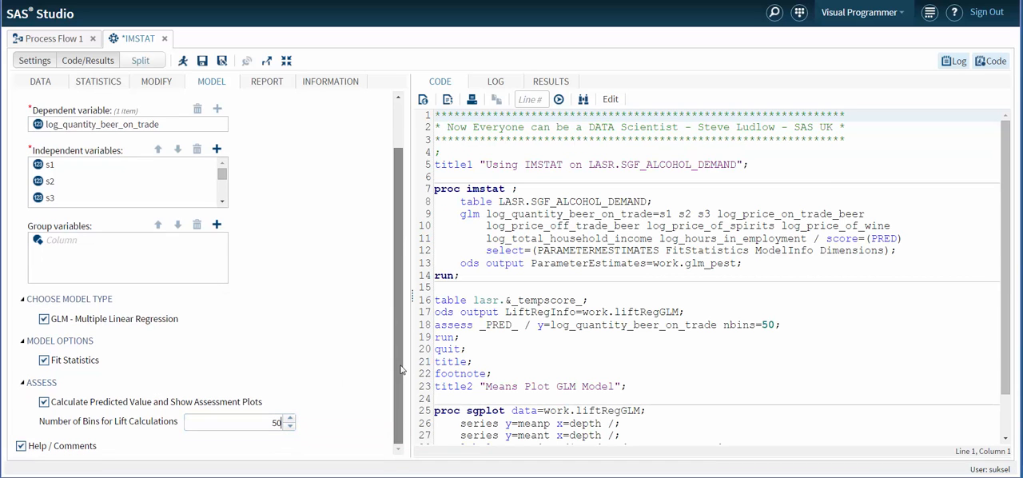
# Run the GLM regression with its assessment and review the results down to the Means Plot.
pyautogui.click(183, 63)
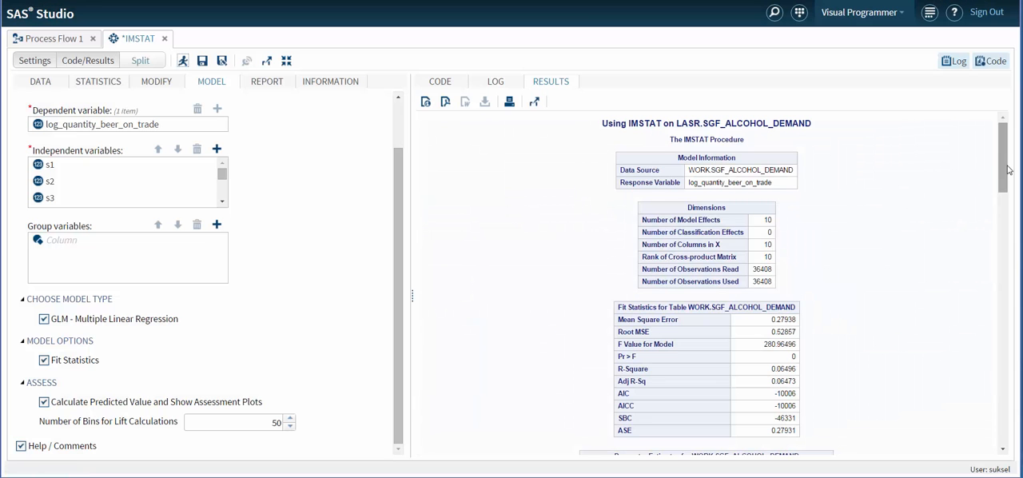
pyautogui.moveTo(1004, 164); pyautogui.dragTo(1002, 403)
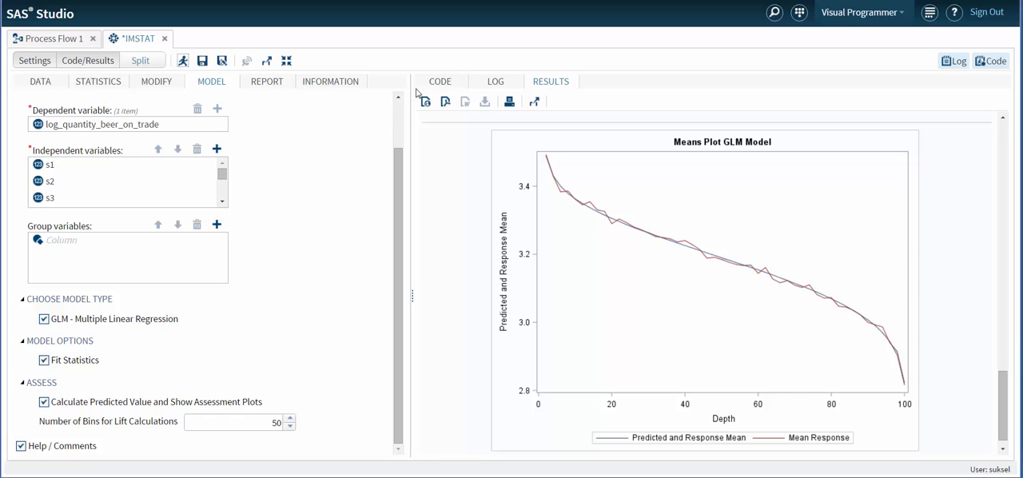
# Add gender as the group variable for the GLM model.
pyautogui.click(448, 83)
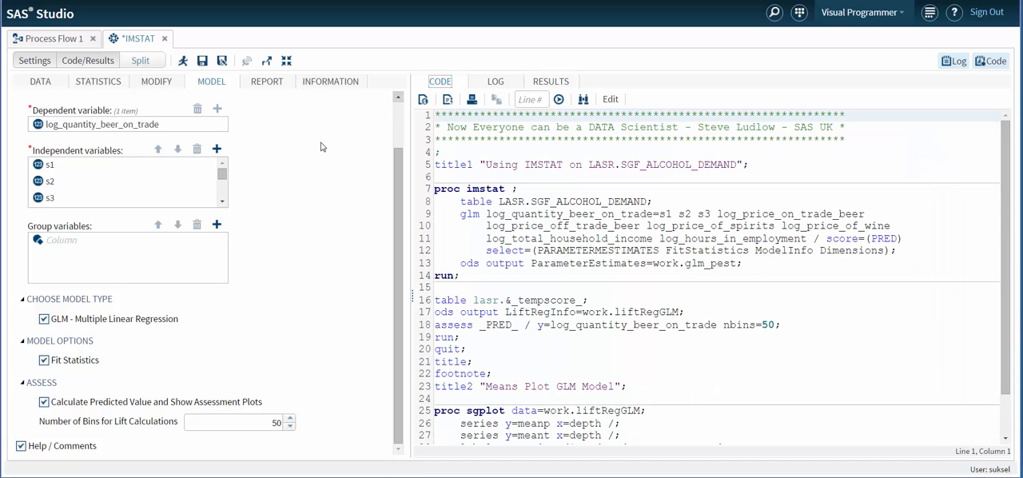
pyautogui.click(217, 224)
pyautogui.click(471, 176)
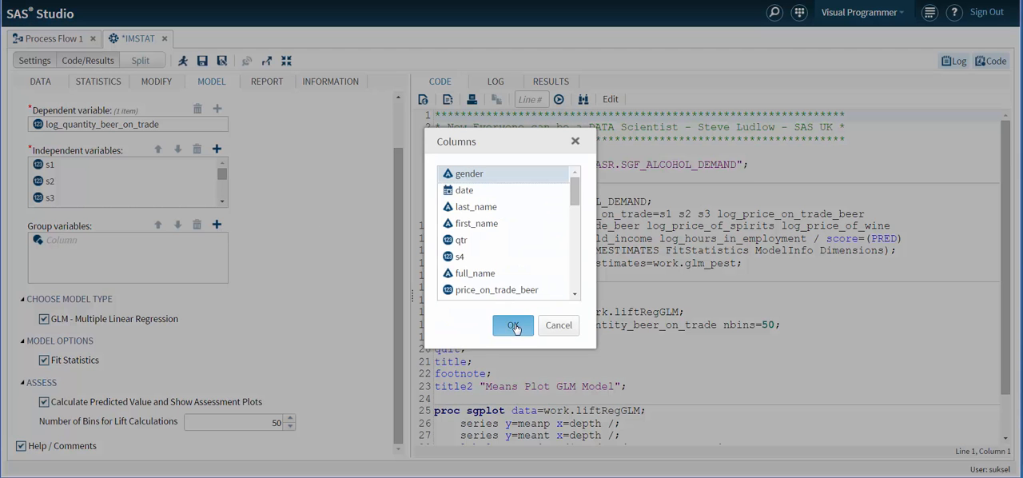
pyautogui.click(513, 326)
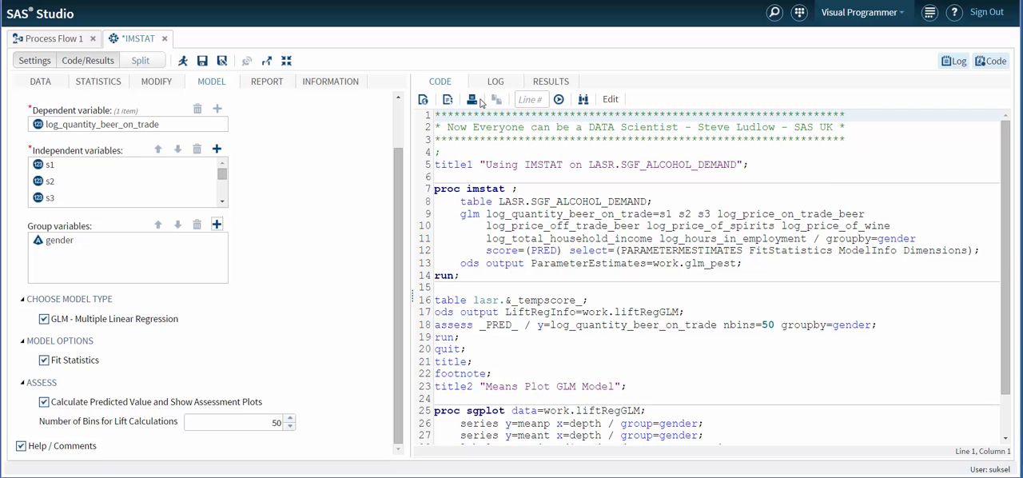
# Run the gender-grouped GLM regression and review each group's fit statistics, parameter estimates and the Means Plot.
pyautogui.click(182, 60)
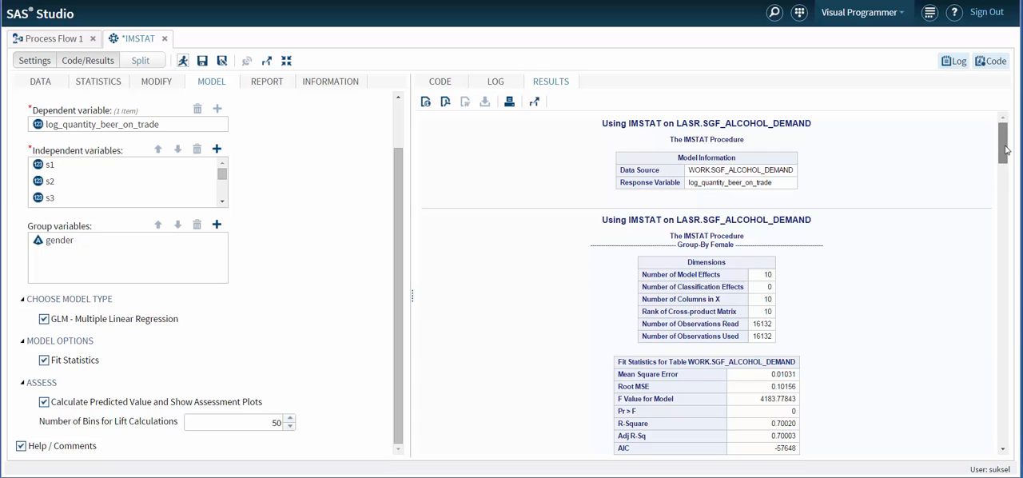
pyautogui.moveTo(1006, 150); pyautogui.dragTo(1012, 172)
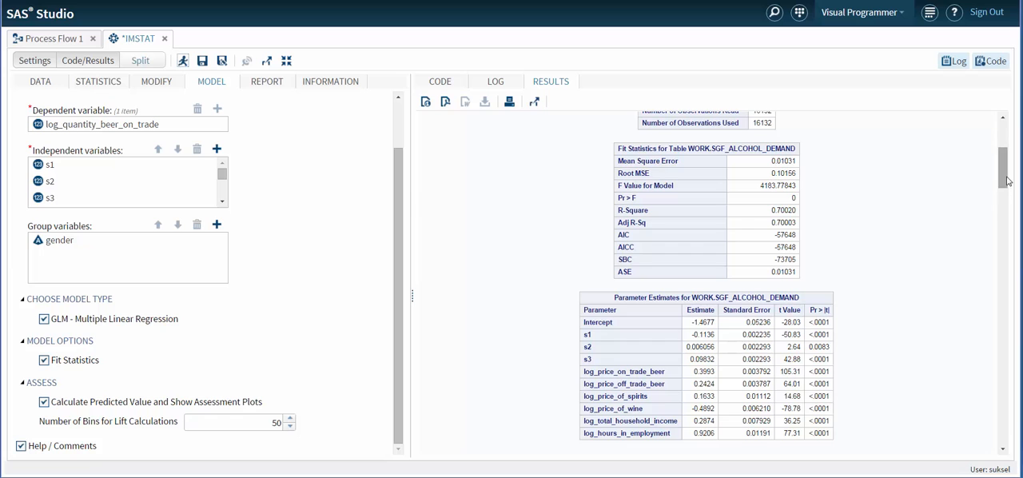
pyautogui.moveTo(1007, 182); pyautogui.dragTo(1008, 251)
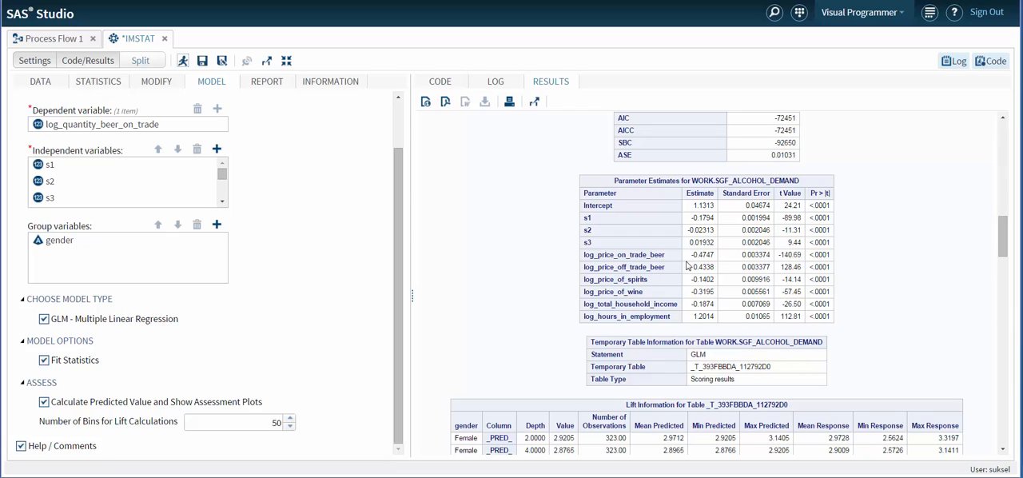
pyautogui.moveTo(1006, 236); pyautogui.dragTo(1000, 431)
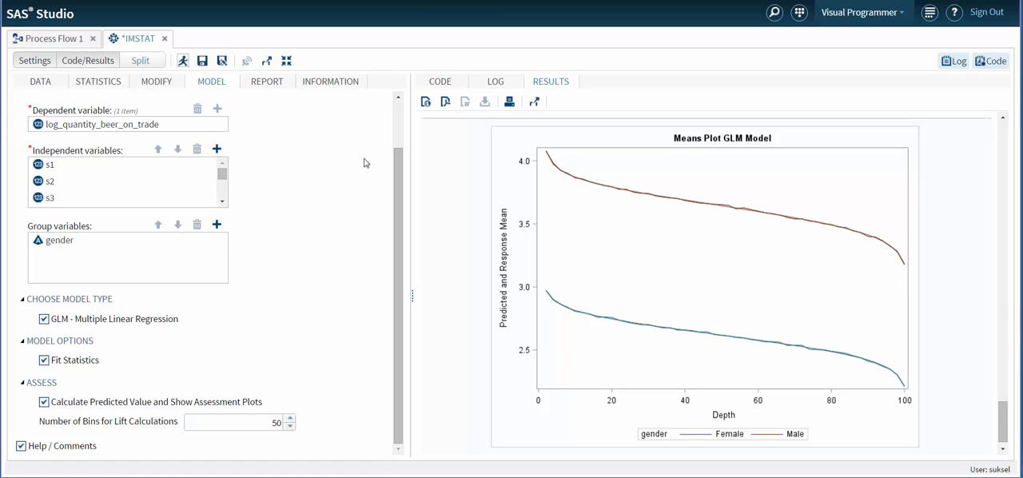
# Turn off the GLM - Multiple Linear Regression model type so its code is removed from the task.
pyautogui.scroll(2, 397, 114)
pyautogui.click(439, 83)
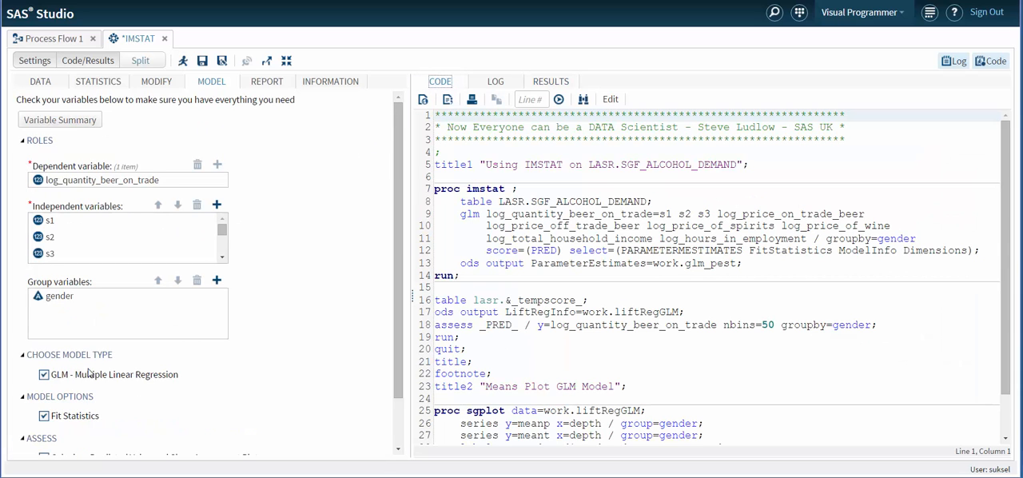
pyautogui.click(44, 375)
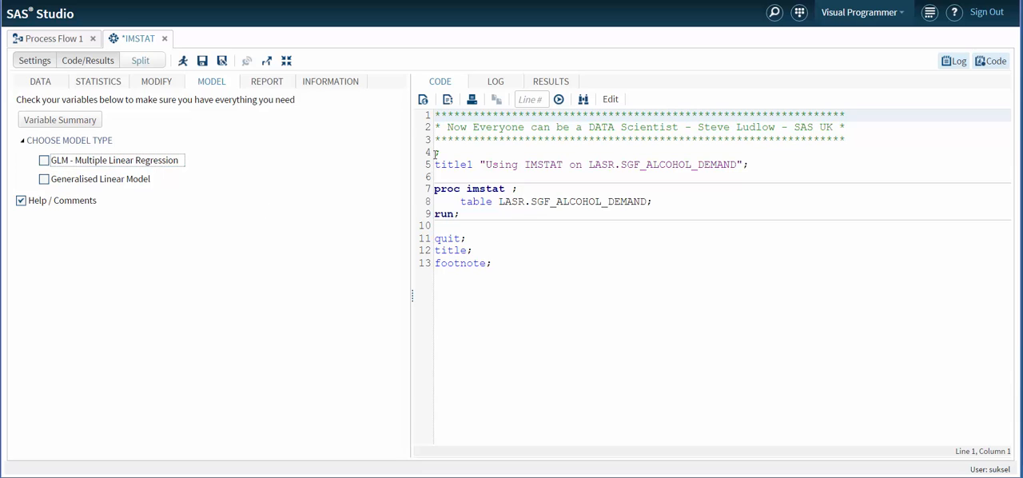
# Enable the GLM Model Results report and complete the analysis comment as "Analysis shows interesting own-price elasticities".
pyautogui.click(275, 88)
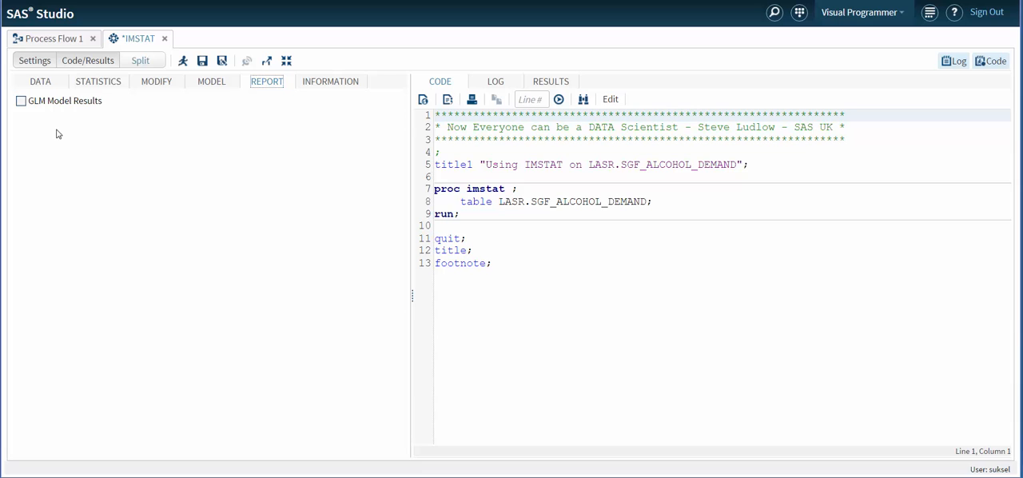
pyautogui.click(21, 101)
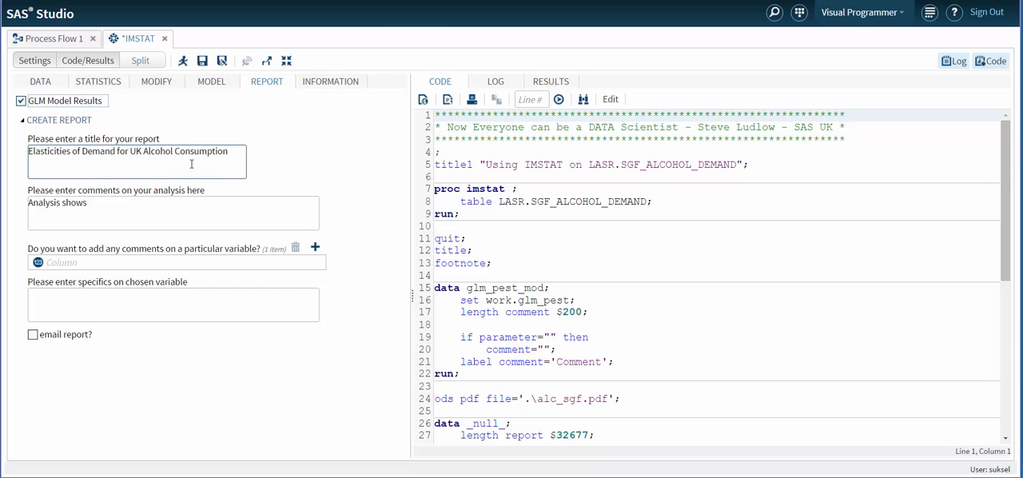
pyautogui.click(111, 203)
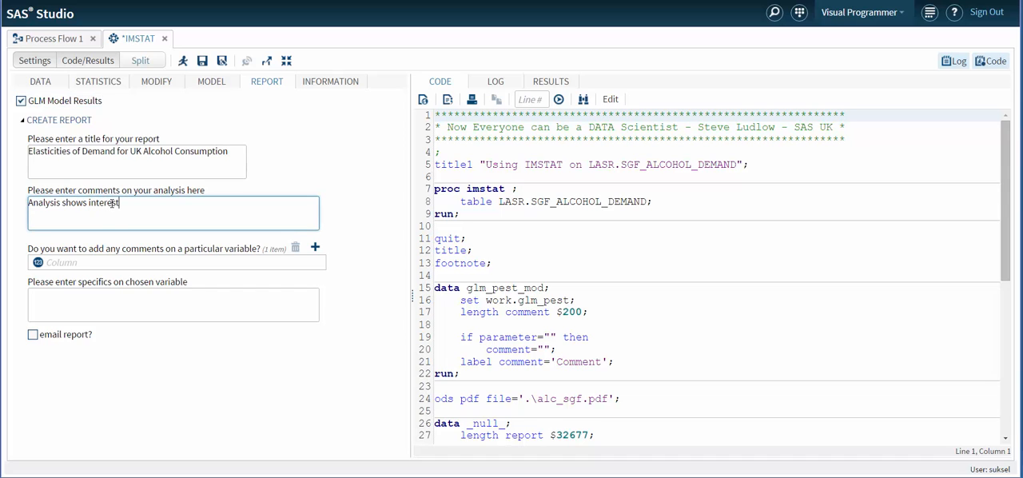
pyautogui.write('interesting own-price elasticities')
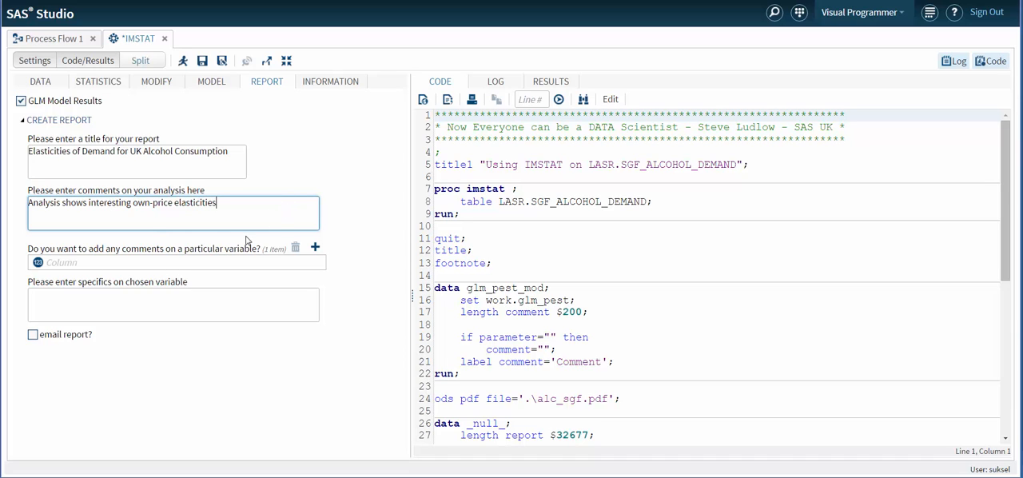
# Choose log_price_on_trade_beer as the variable to comment on and enter "Investigate this further" as its comment.
pyautogui.click(315, 247)
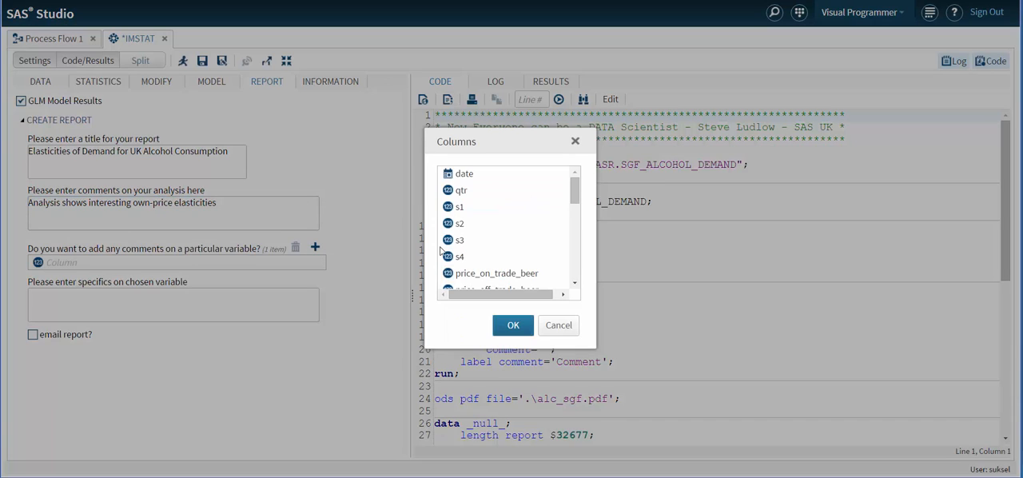
pyautogui.moveTo(574, 190); pyautogui.dragTo(580, 260)
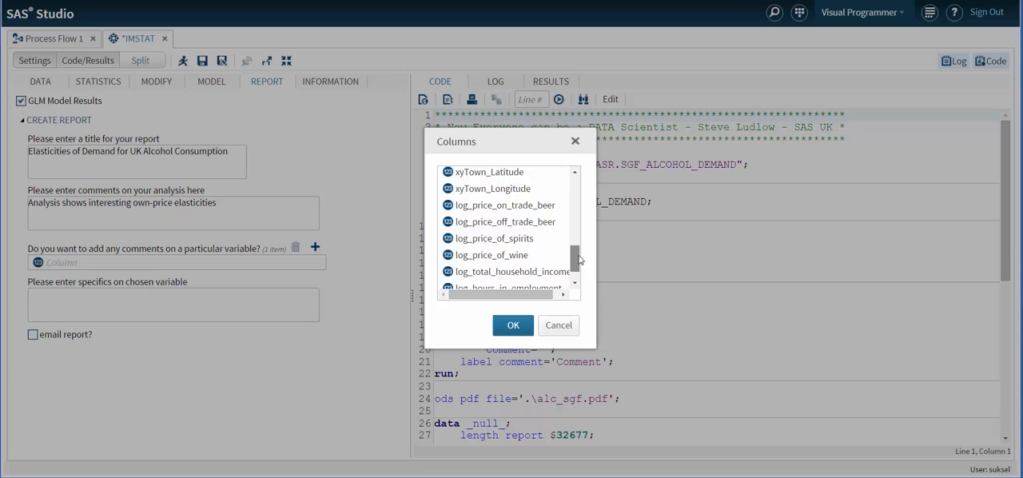
pyautogui.click(505, 207)
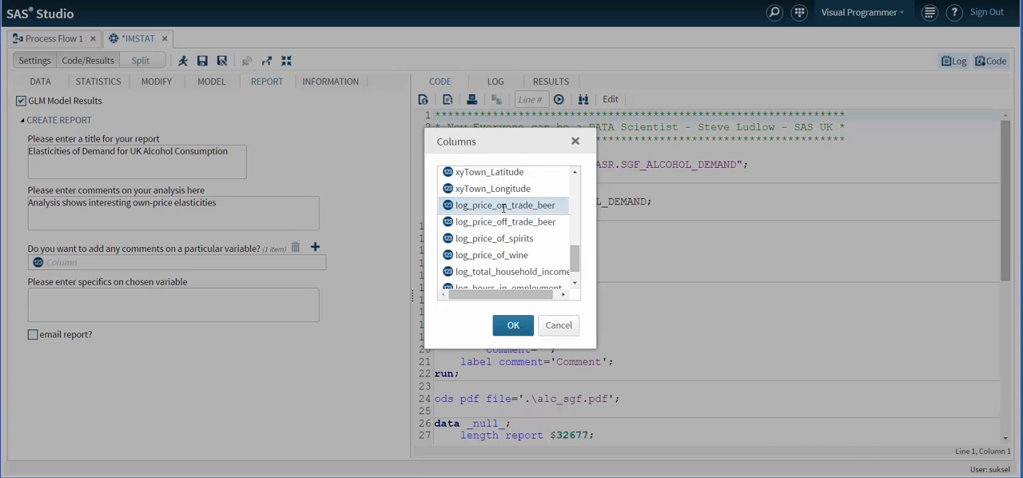
pyautogui.click(513, 324)
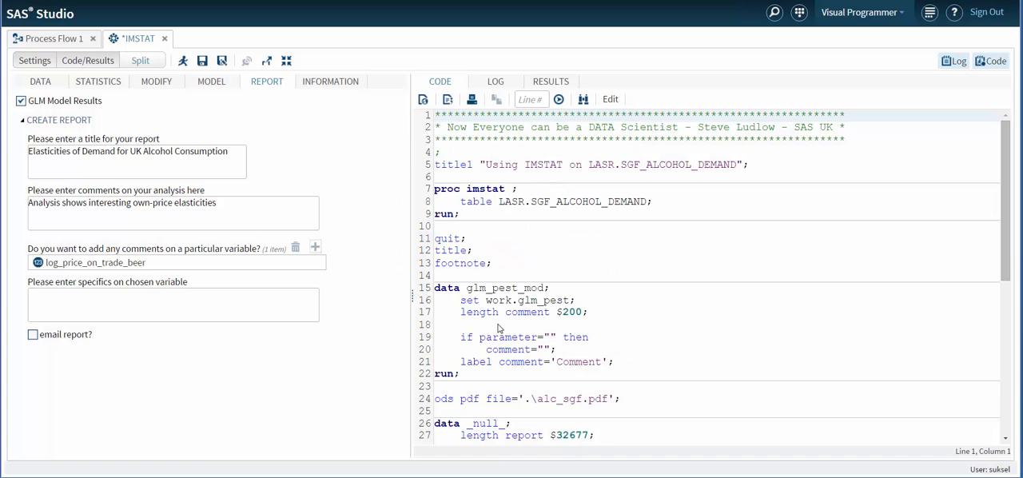
pyautogui.click(69, 297)
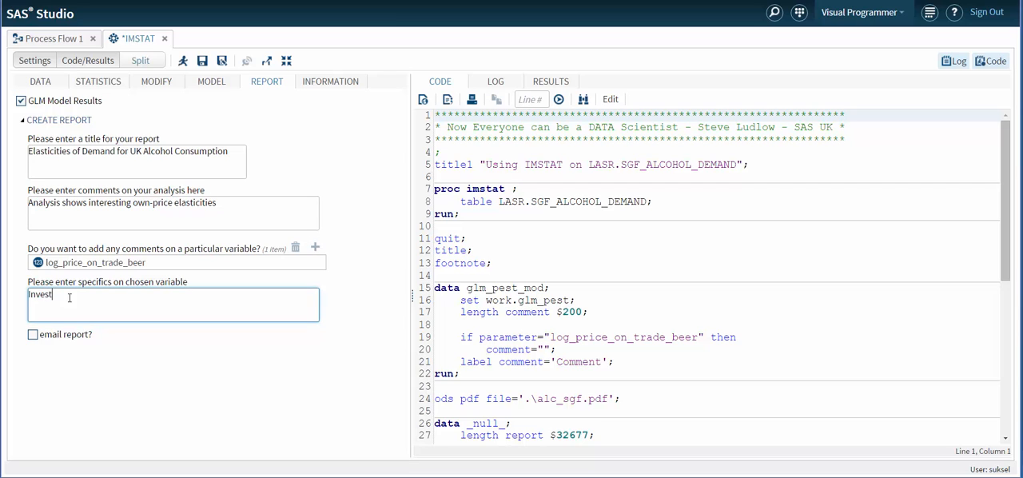
pyautogui.write('Investigate this further')
# Enable e-mailing of the report and enter the recipient's e-mail address.
pyautogui.click(35, 336)
pyautogui.click(101, 356)
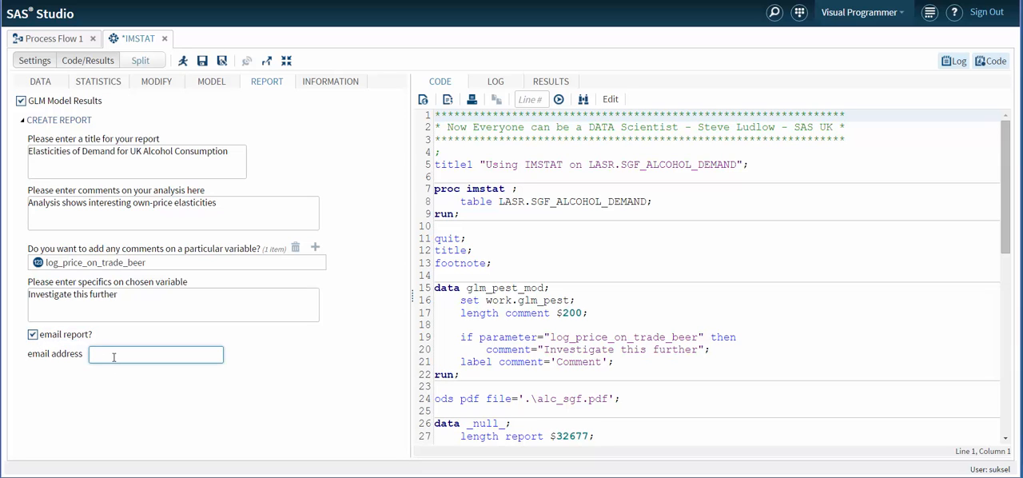
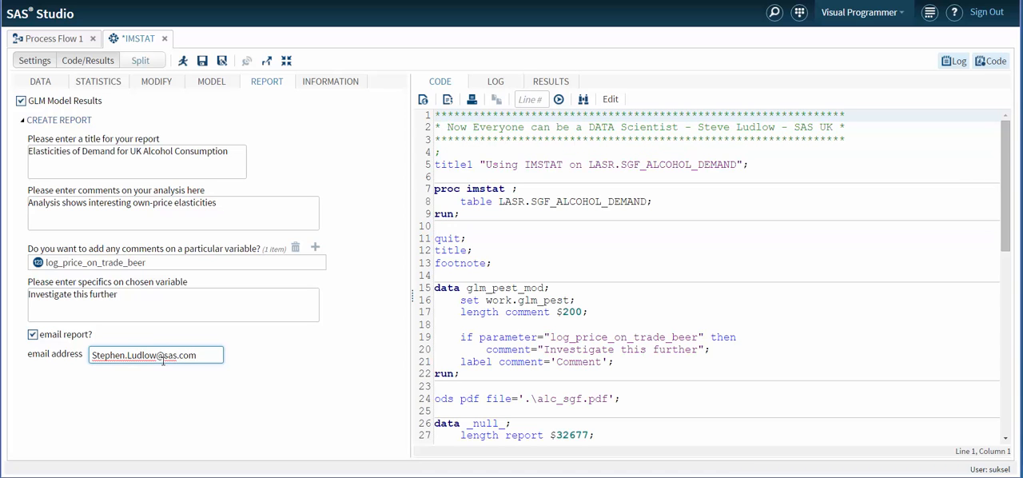
# Run the GLM results report and review its commented estimates tables and elasticities bar chart.
pyautogui.click(184, 62)
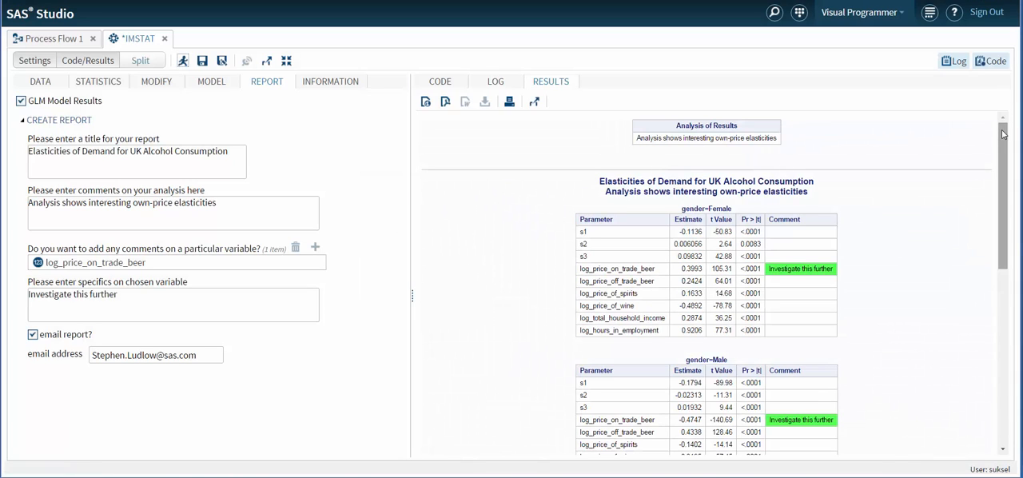
pyautogui.moveTo(1003, 134); pyautogui.dragTo(1019, 311)
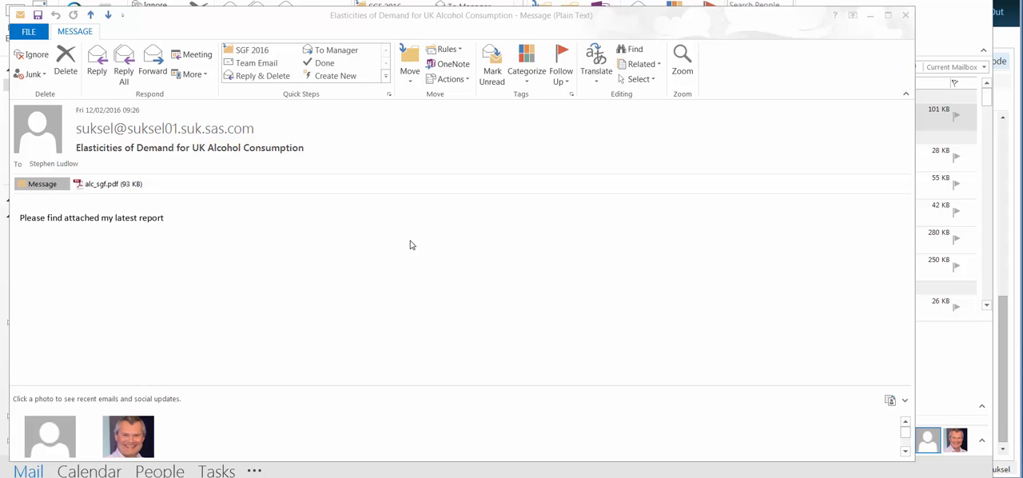
# In Outlook, open the alc_sgf.pdf attachment of the report e-mail, review its estimates tables and SGPlot chart, and close it.
pyautogui.click(101, 188)
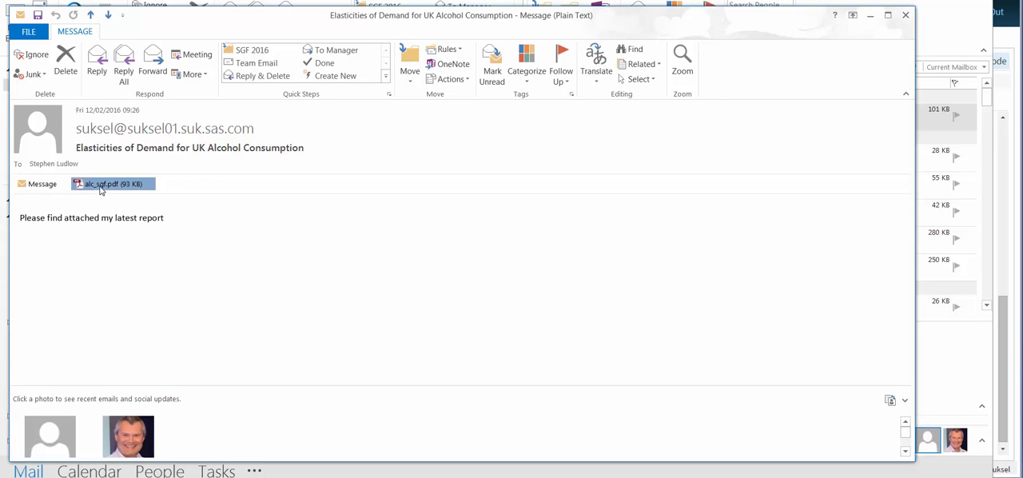
pyautogui.doubleClick(100, 188)
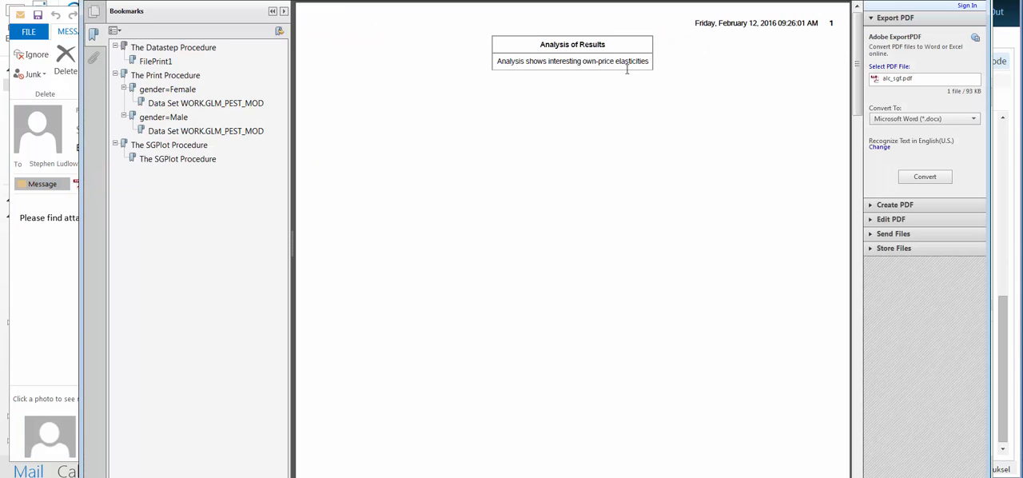
pyautogui.click(197, 105)
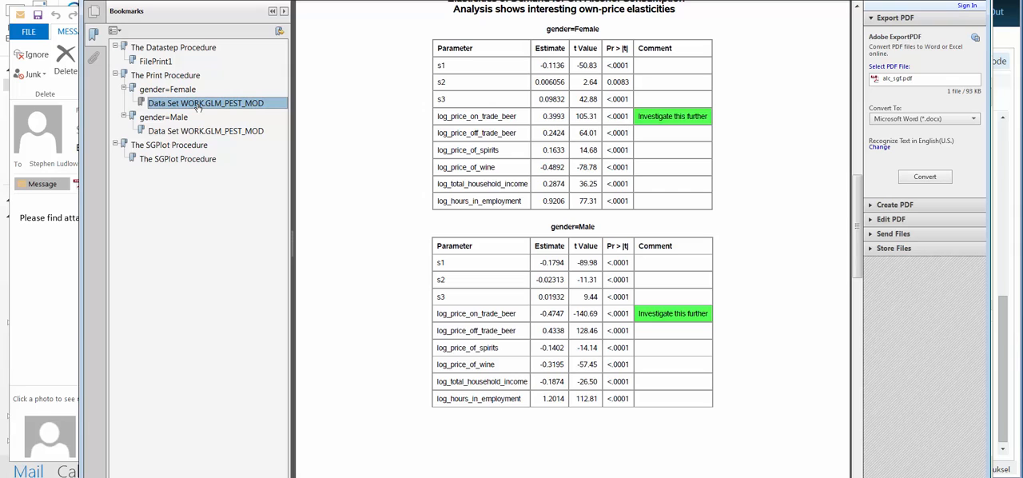
pyautogui.scroll(1, 334, 192)
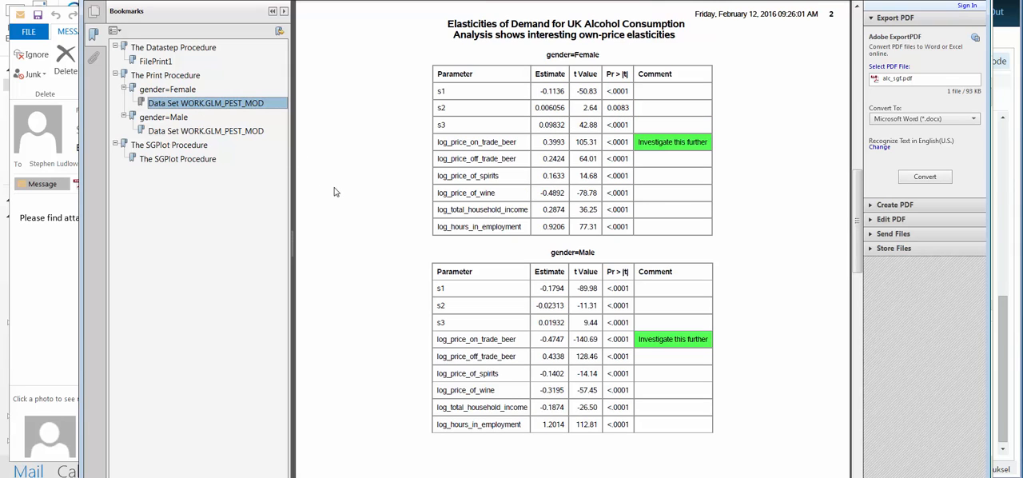
pyautogui.click(164, 146)
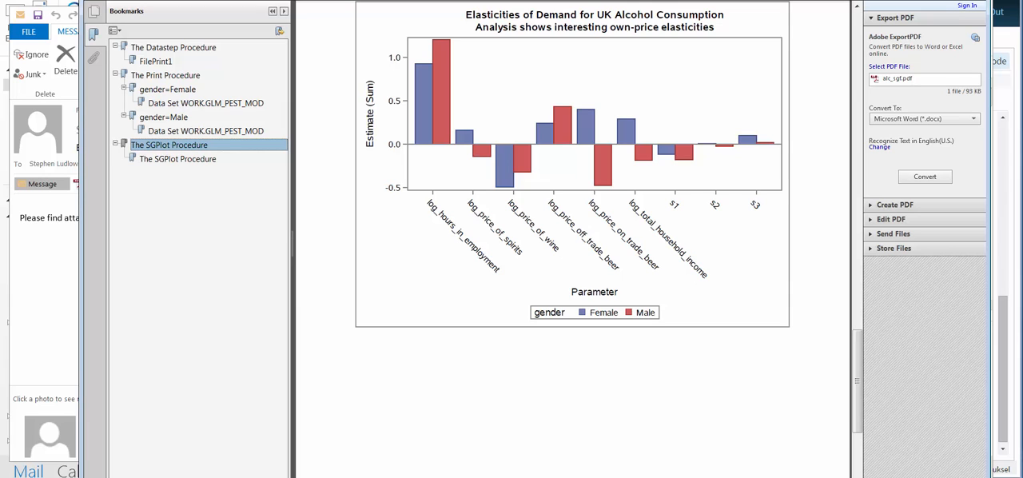
pyautogui.hotkey('alt', 'F4')
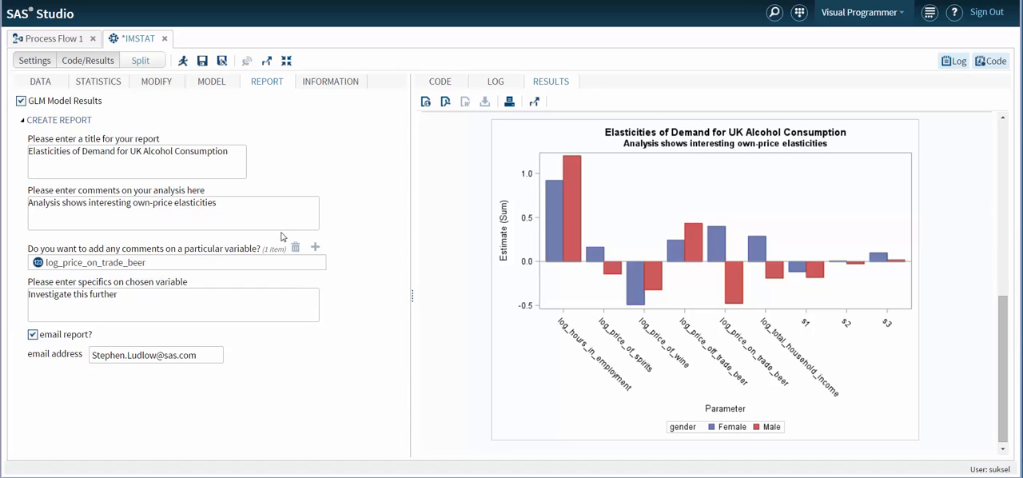
# Collapse the where clause filter section and switch the task's source table to LASR.ALCOHOL_DEMAND.
pyautogui.click(40, 84)
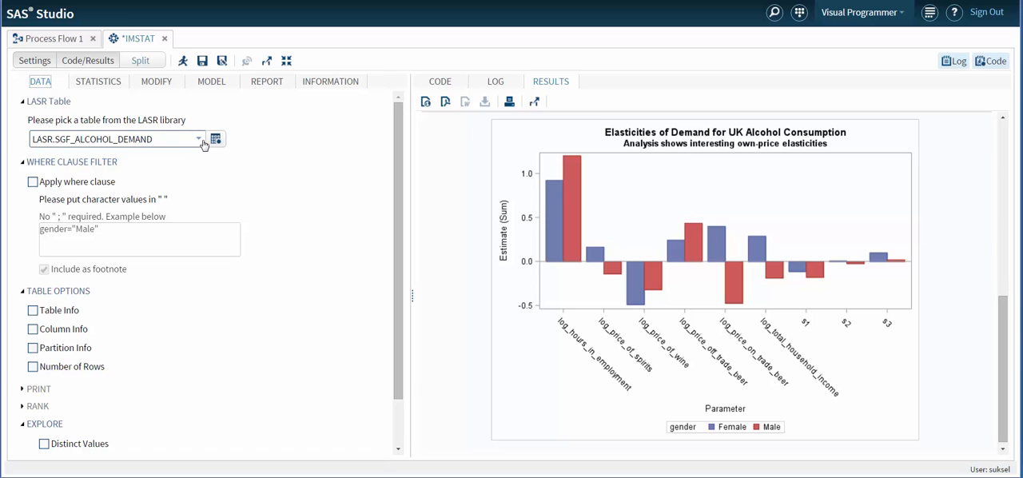
pyautogui.click(24, 163)
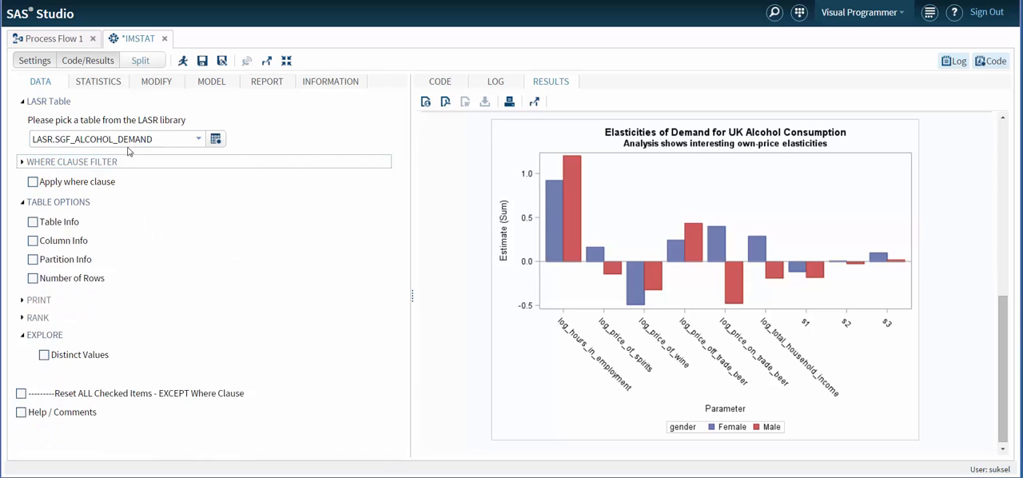
pyautogui.click(453, 81)
pyautogui.click(196, 140)
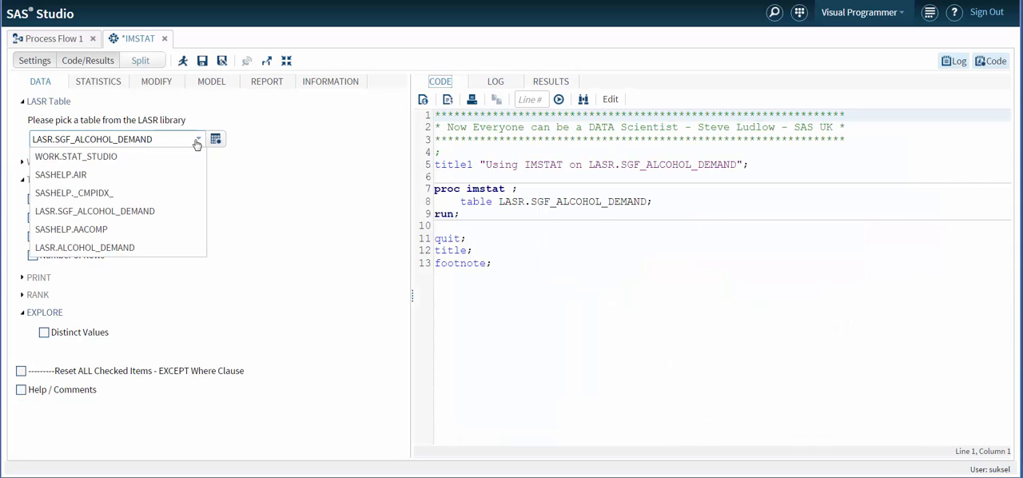
pyautogui.click(60, 250)
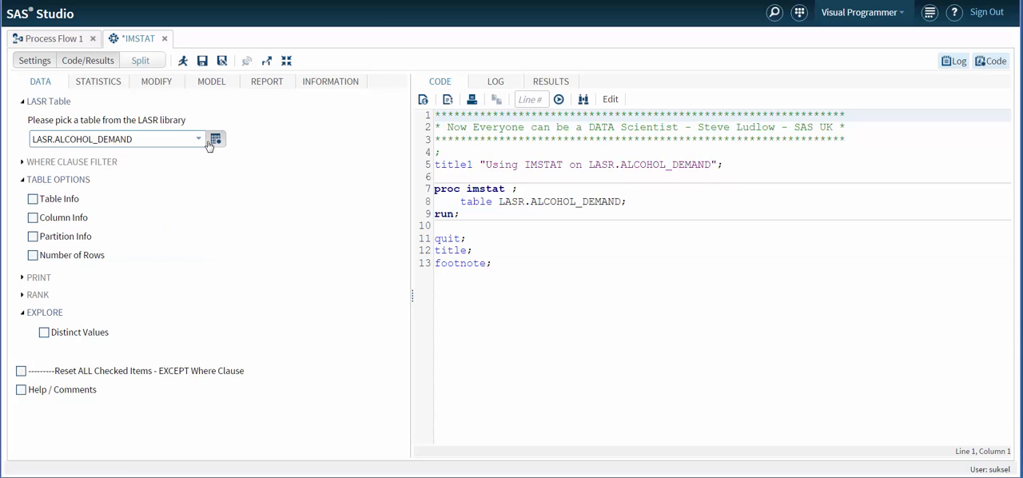